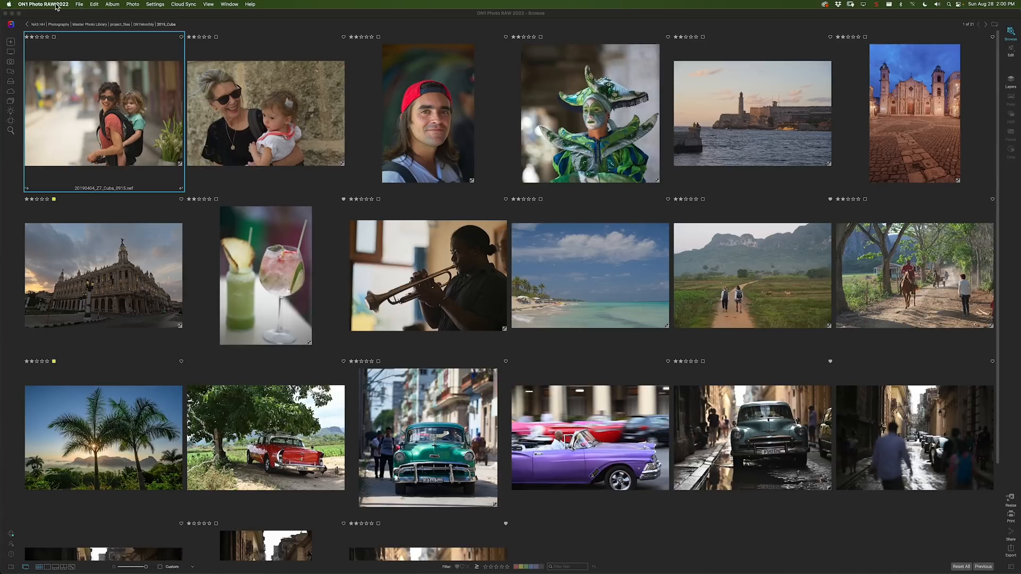
Step: Review the System preferences for memory usage, scratch folder, browse cache and video card performance, and close the preferences
click(56, 5)
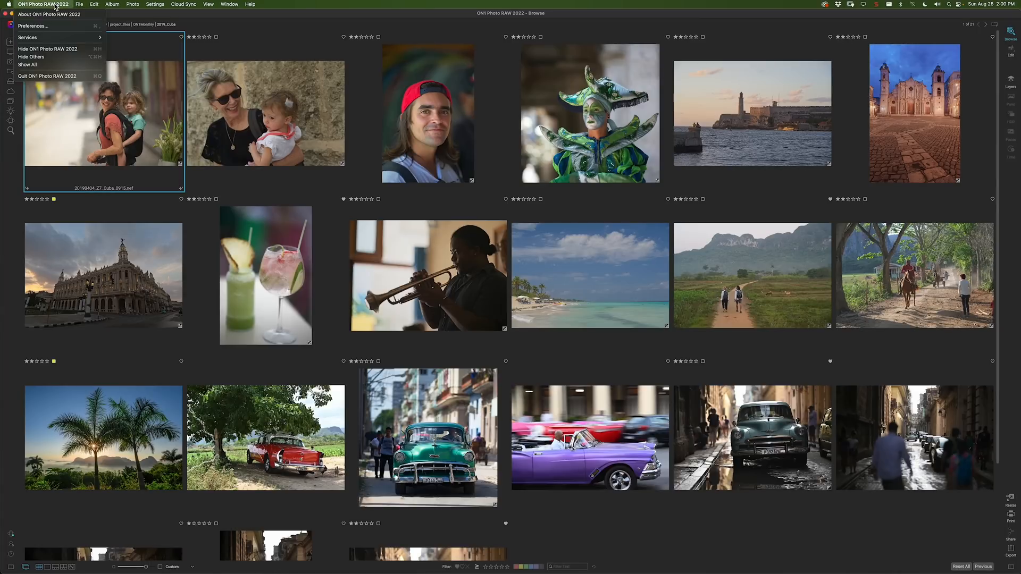
click(59, 26)
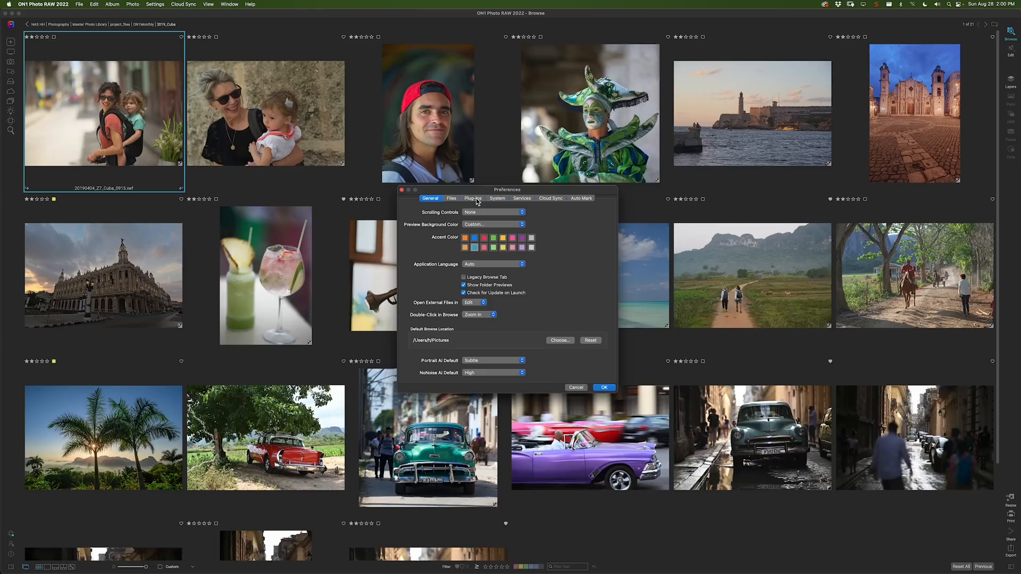
click(499, 201)
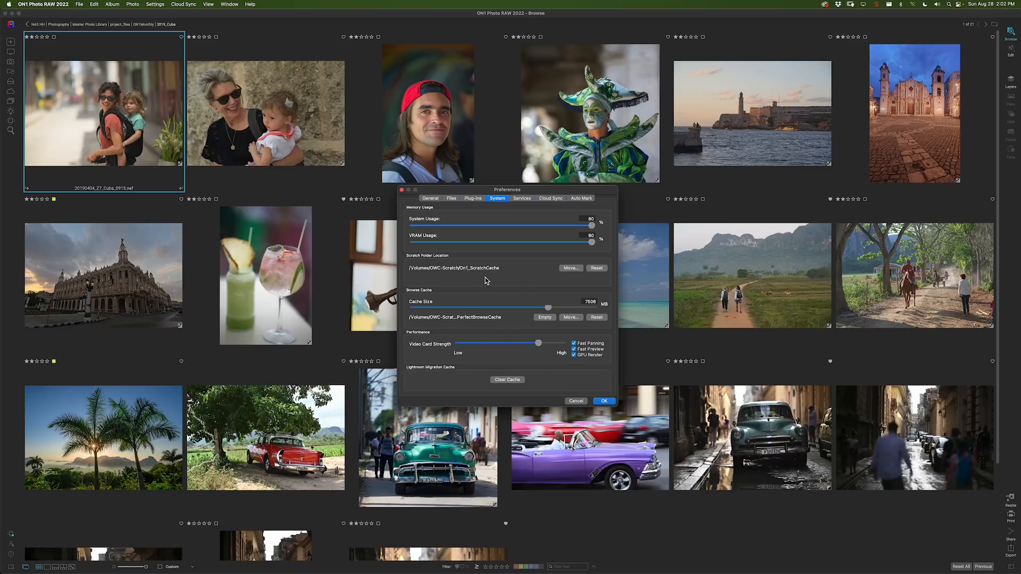
click(402, 191)
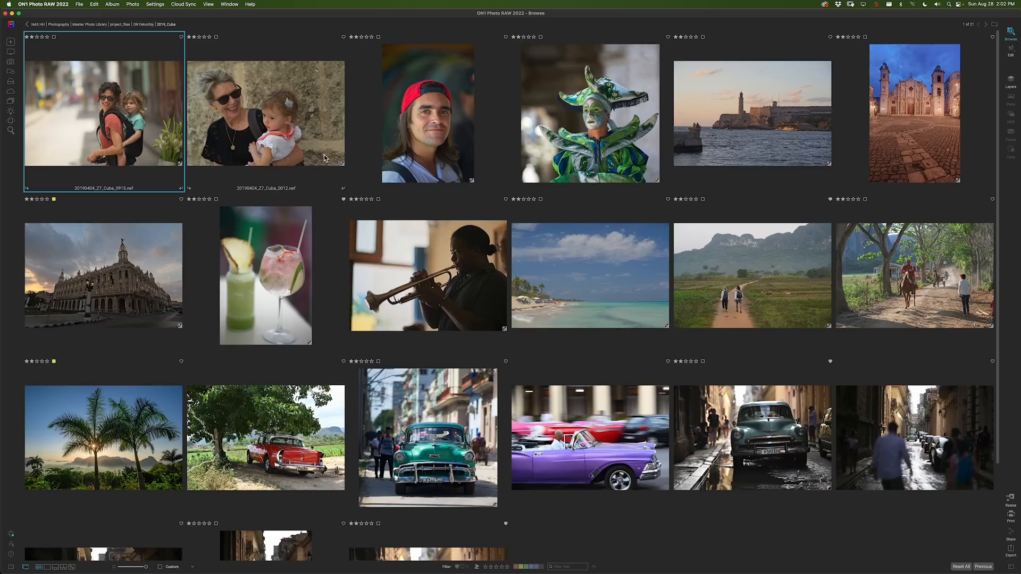
Step: View the photos in the 2019_Cuba folder one by one in single-image view, from the first through the last
key(e)
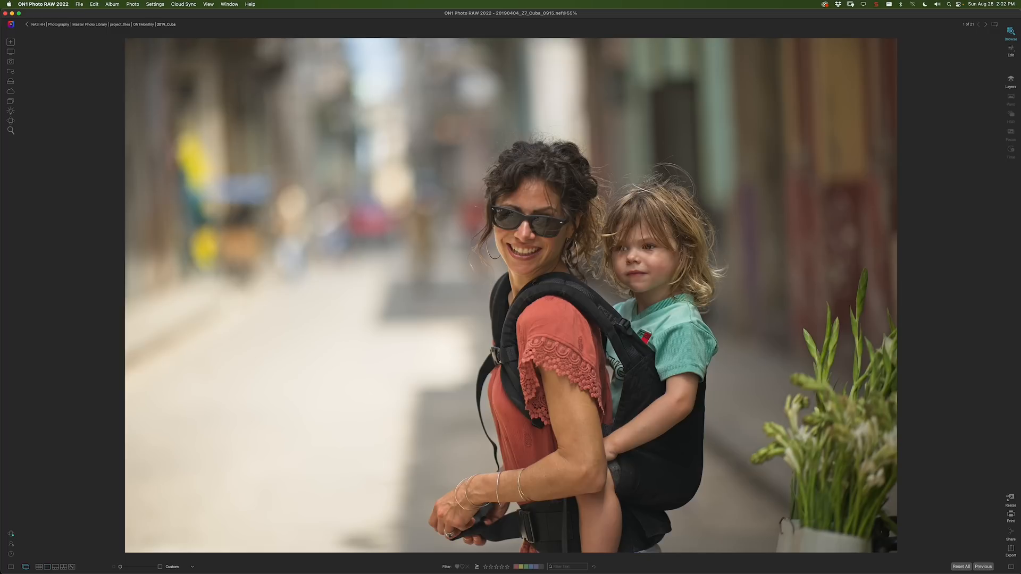
key(Right)
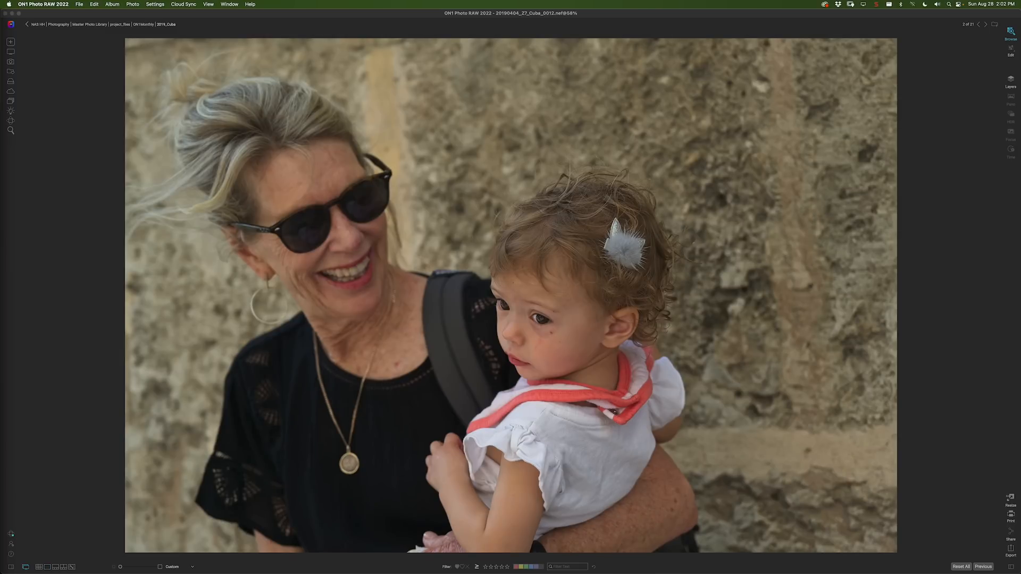
key(Right)
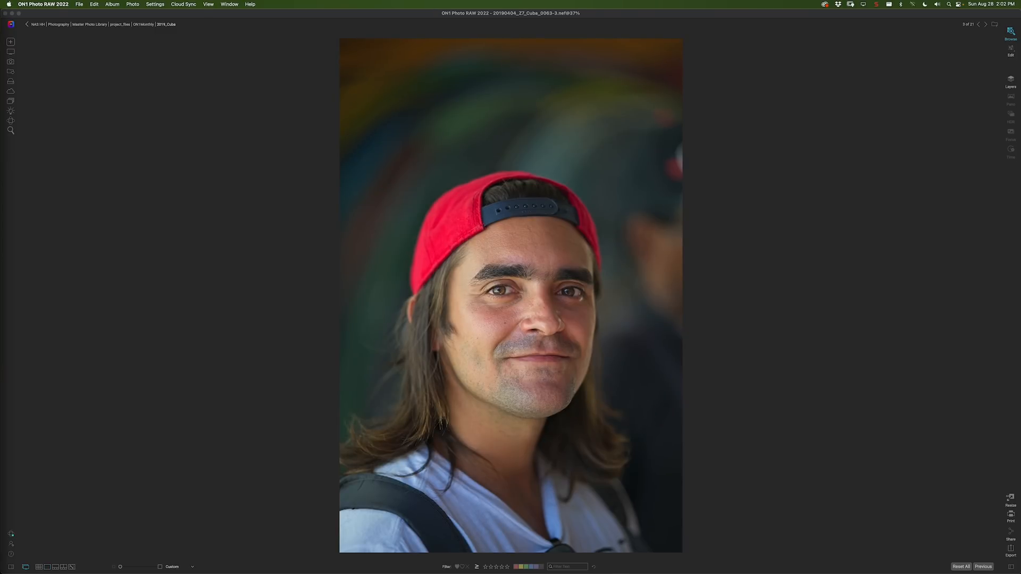
key(Right)
key(Right)
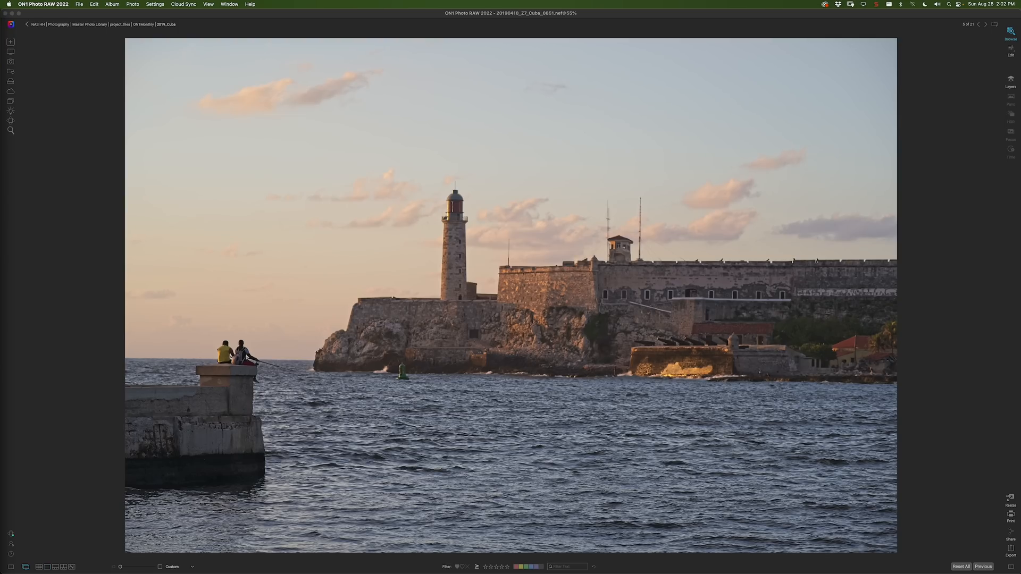
key(Right)
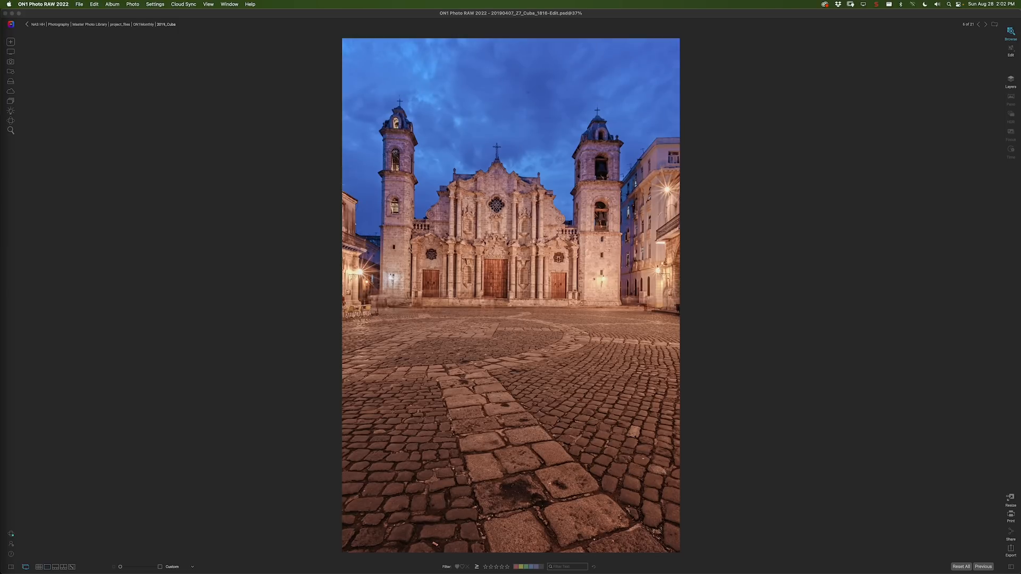
key(Right)
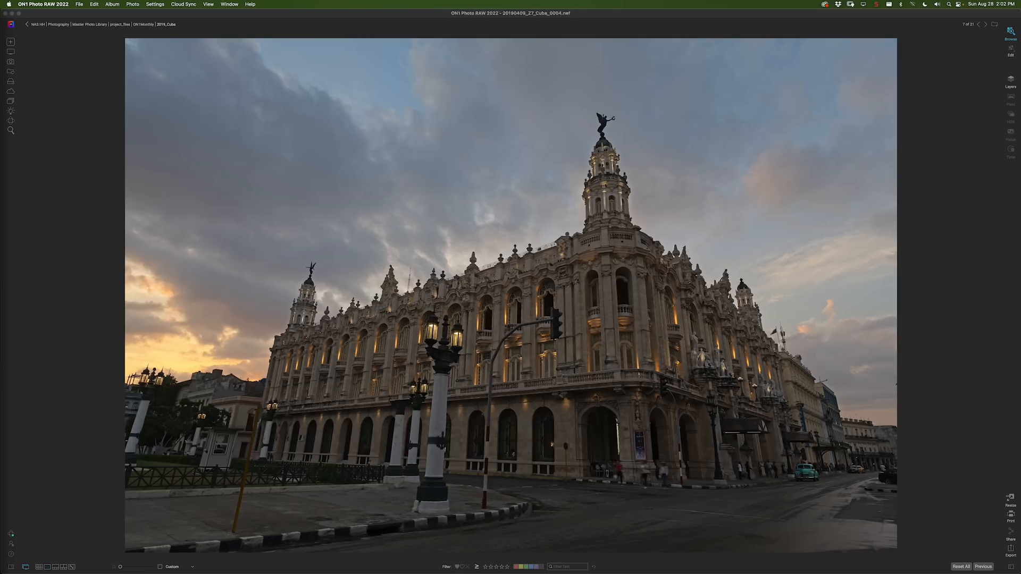
key(Right)
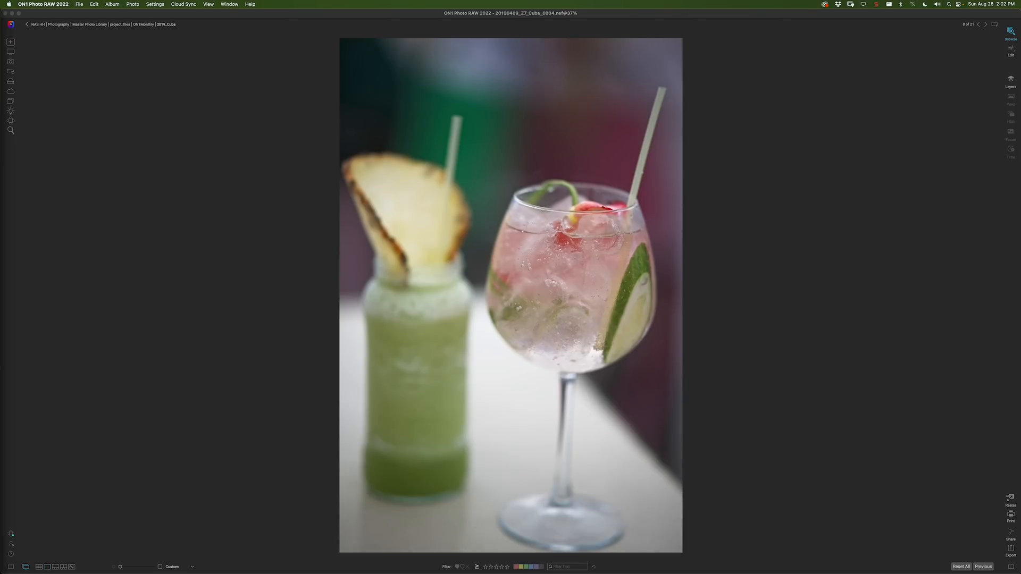
key(Right)
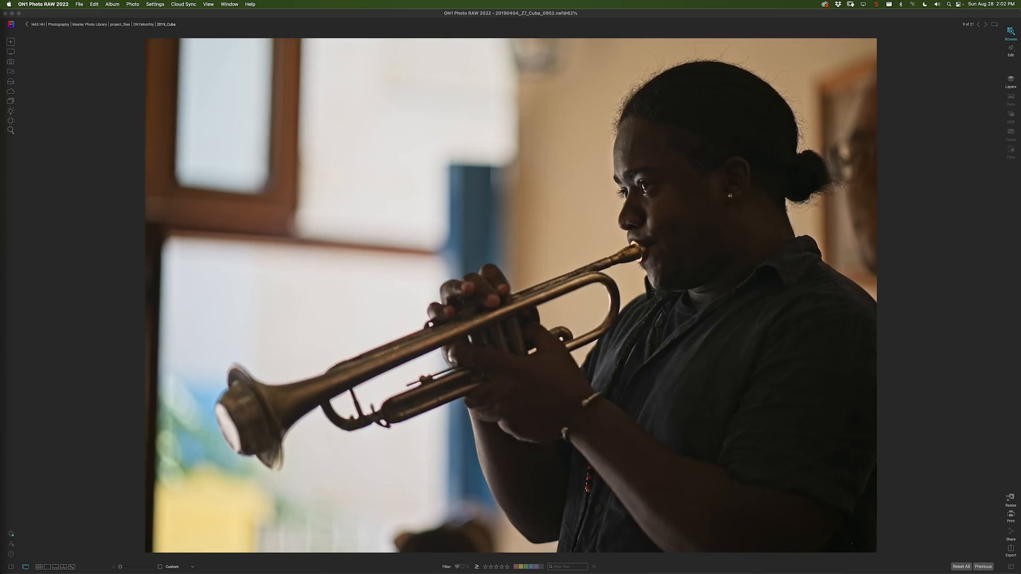
key(Right)
key(Right)
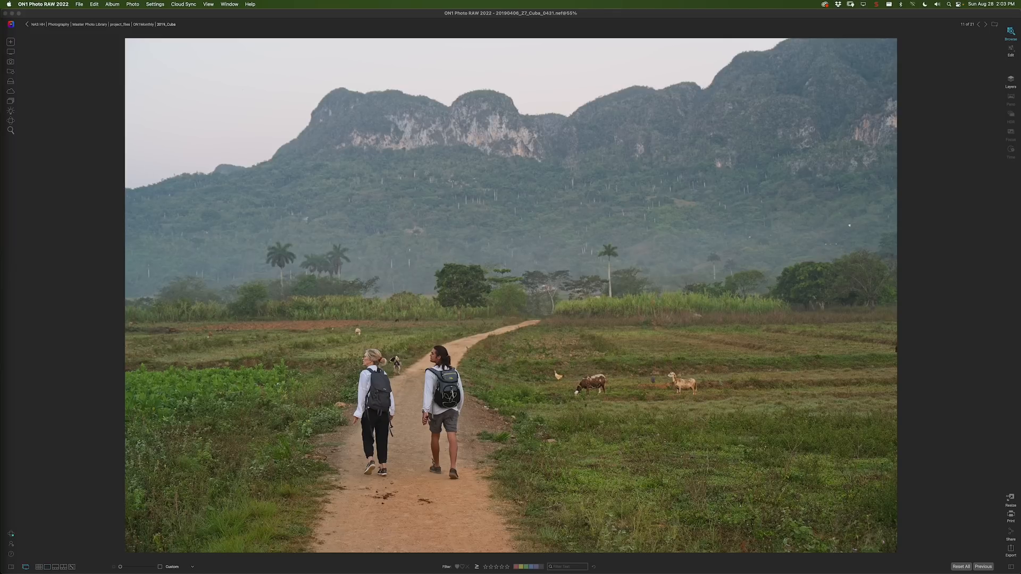
key(Right)
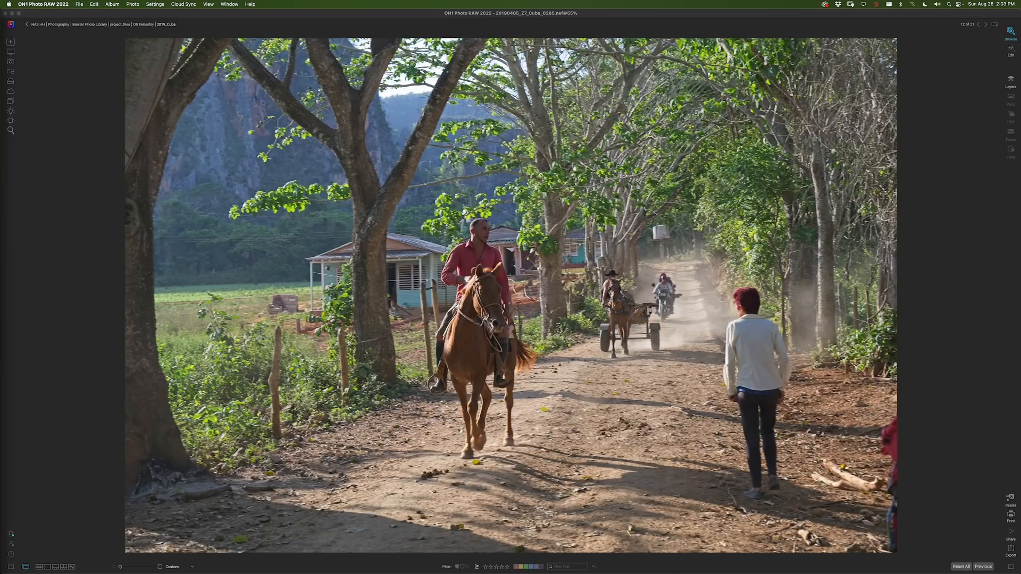
key(Right)
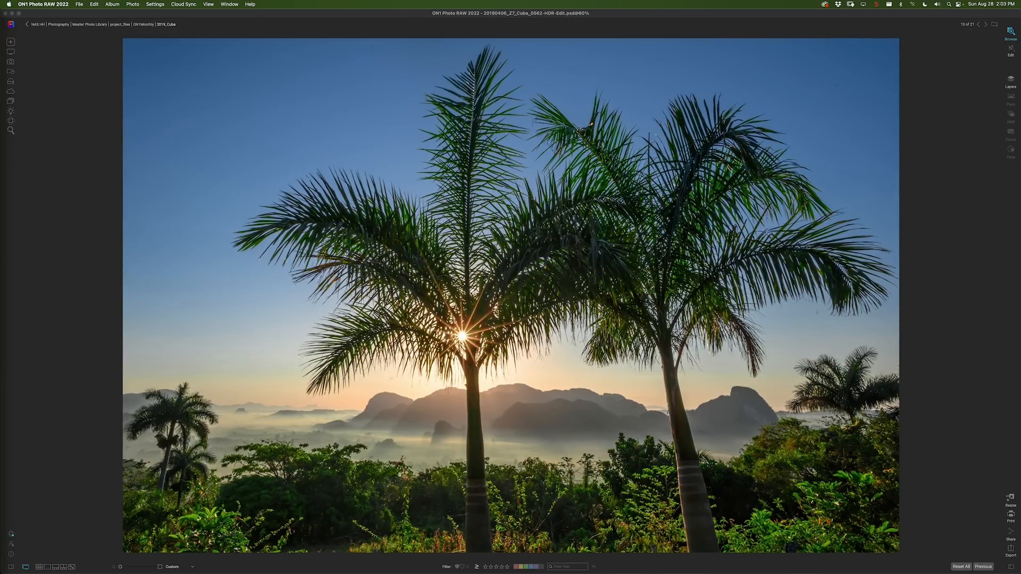
key(Right)
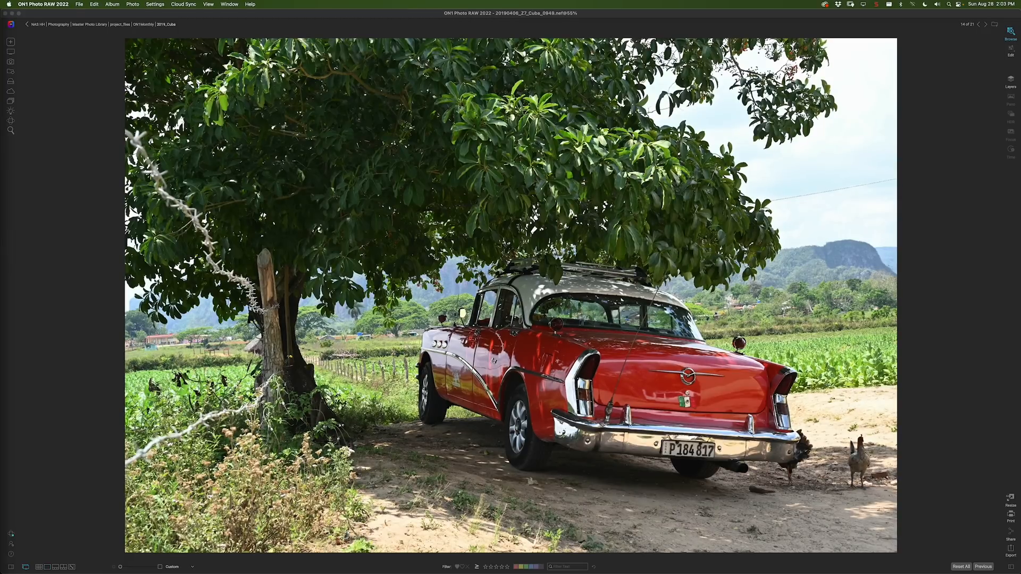
key(Right)
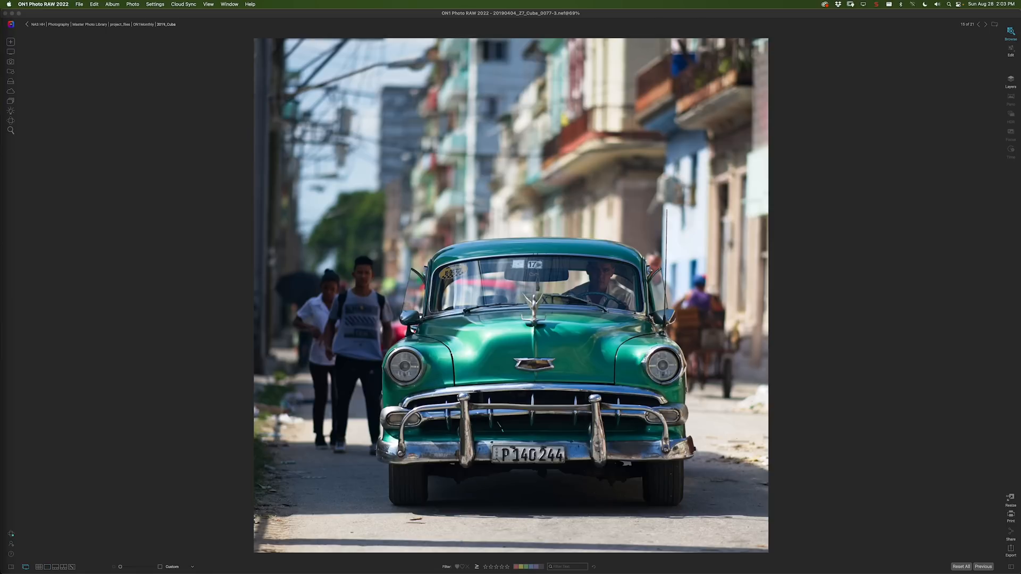
key(Right)
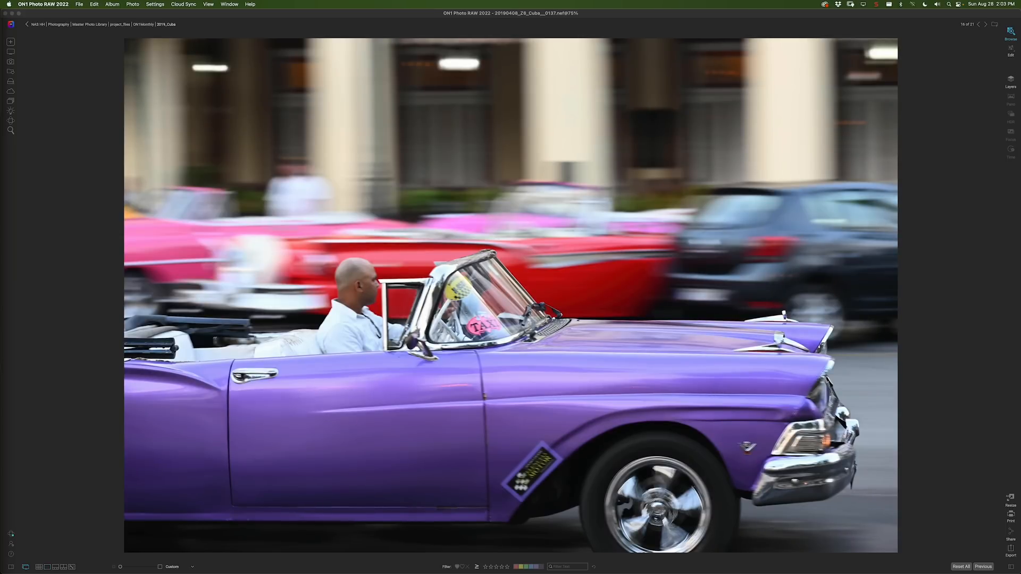
key(Right)
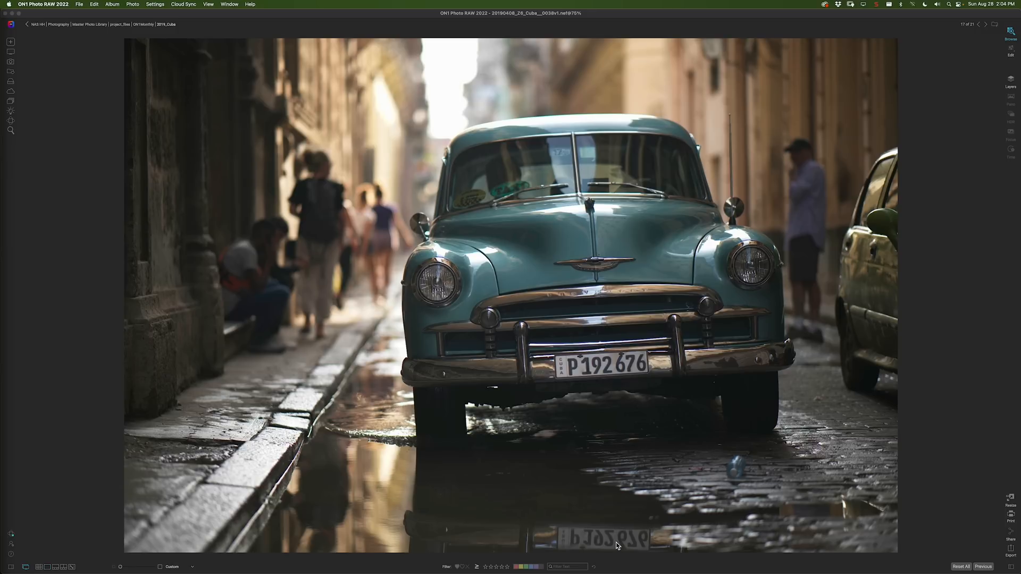
key(Right)
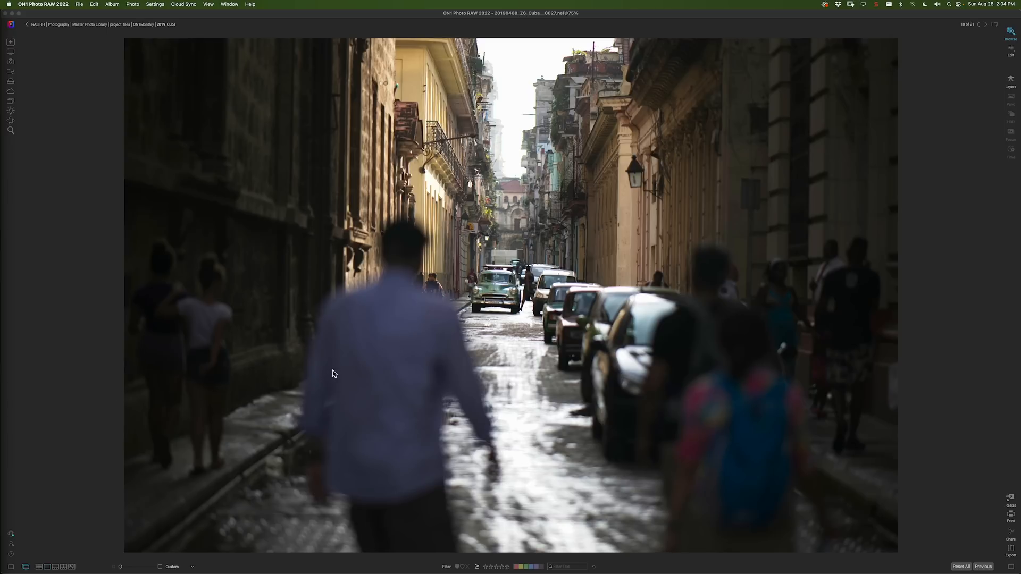
key(Right)
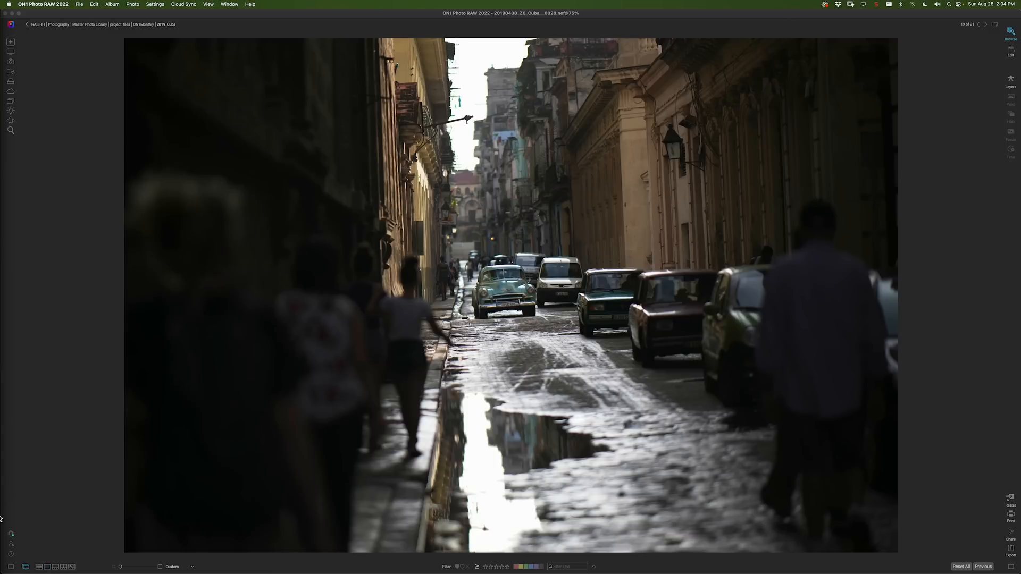
key(Right)
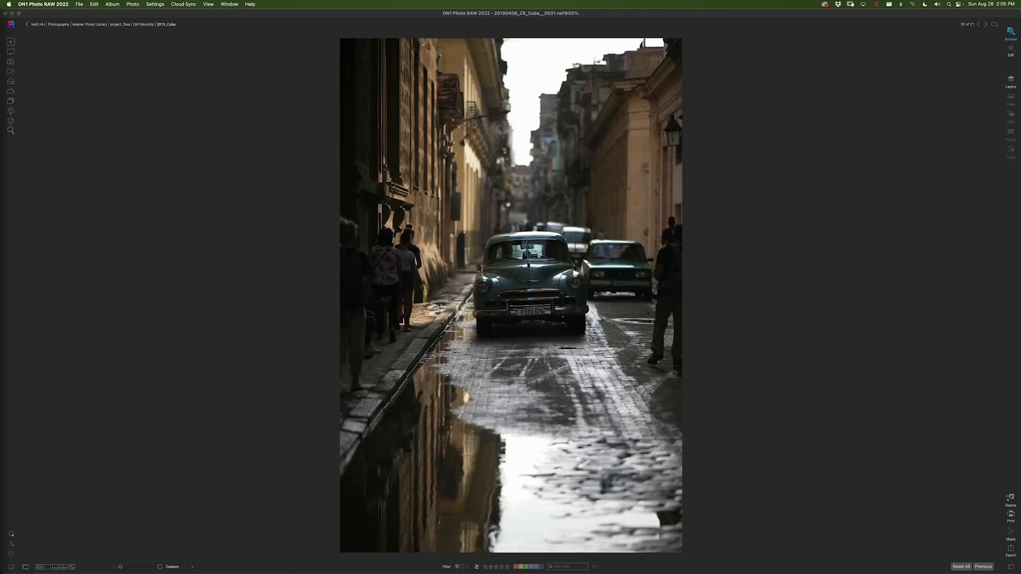
key(Right)
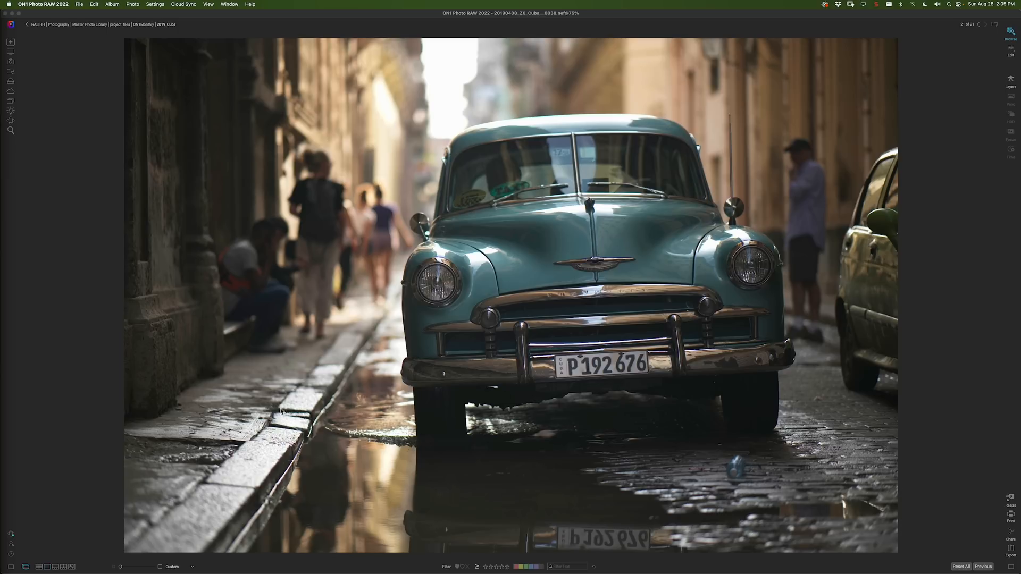
Step: Create a version of the last photo, the teal vintage car from the front, and open that new version for editing
right_click(321, 388)
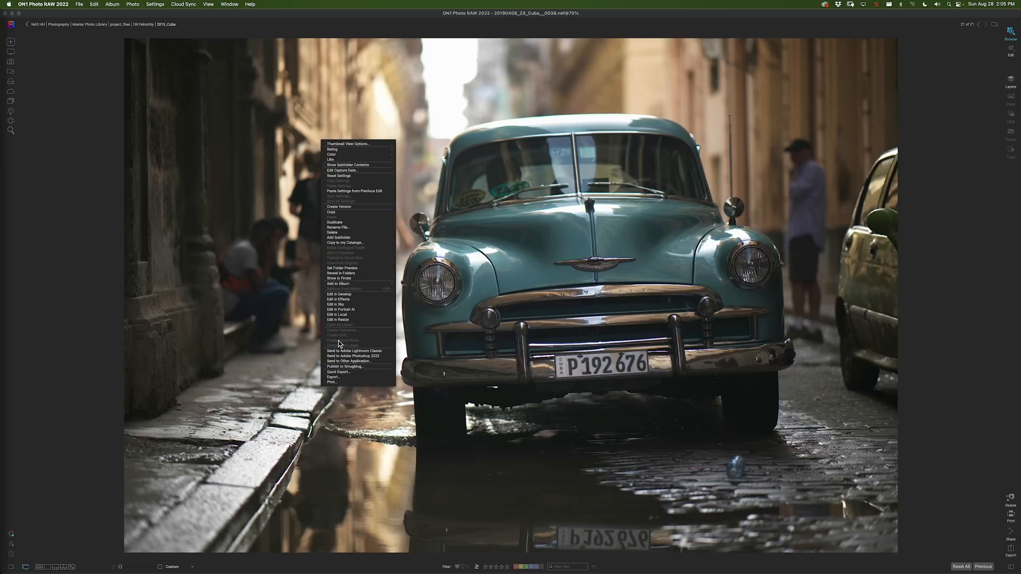
click(359, 208)
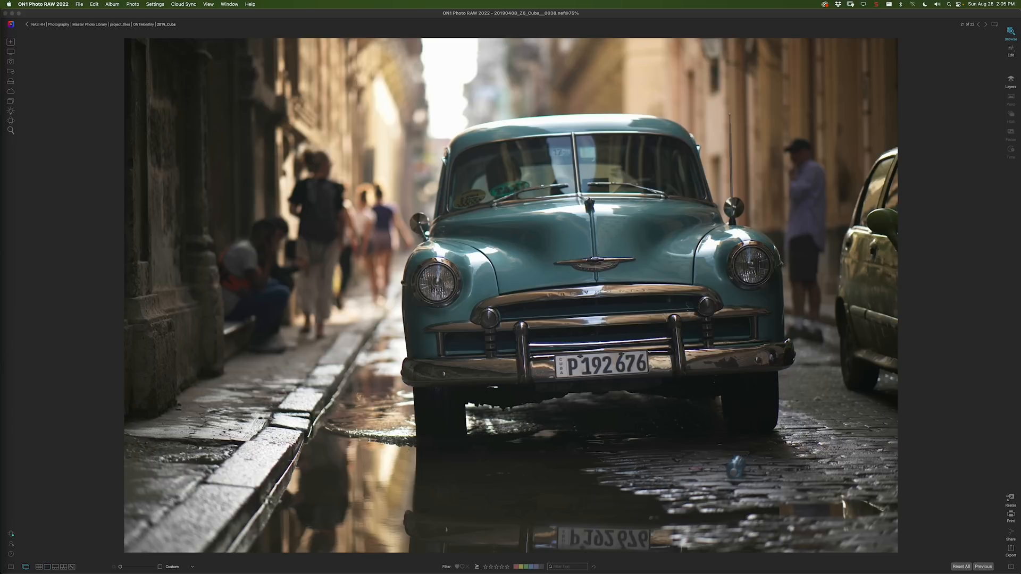
key(g)
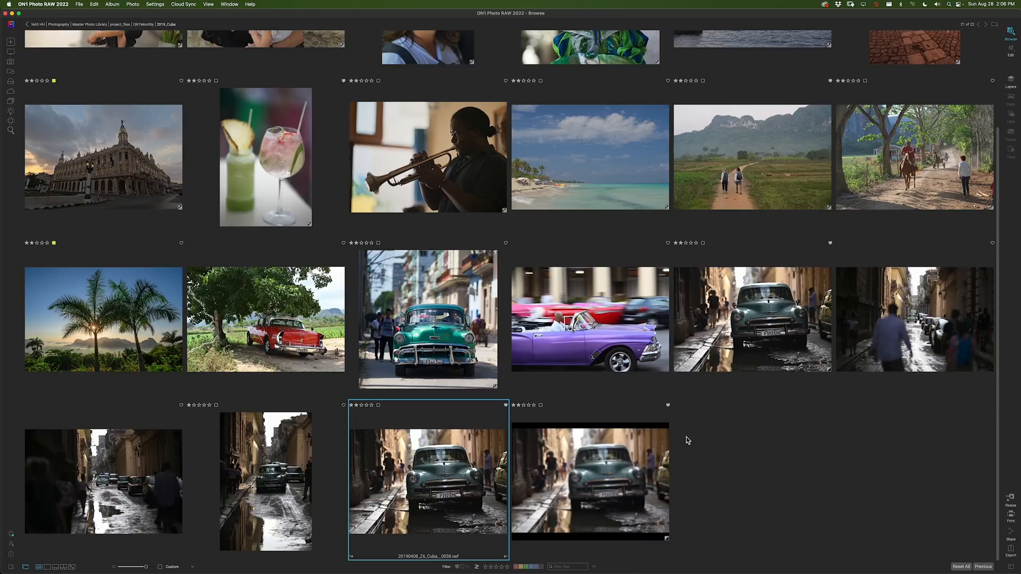
click(618, 489)
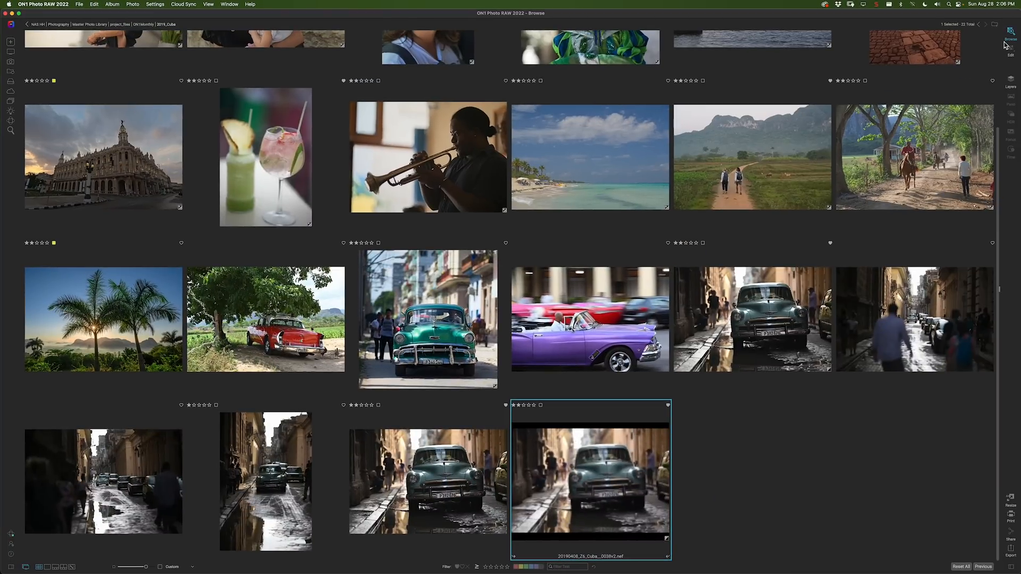
click(1012, 55)
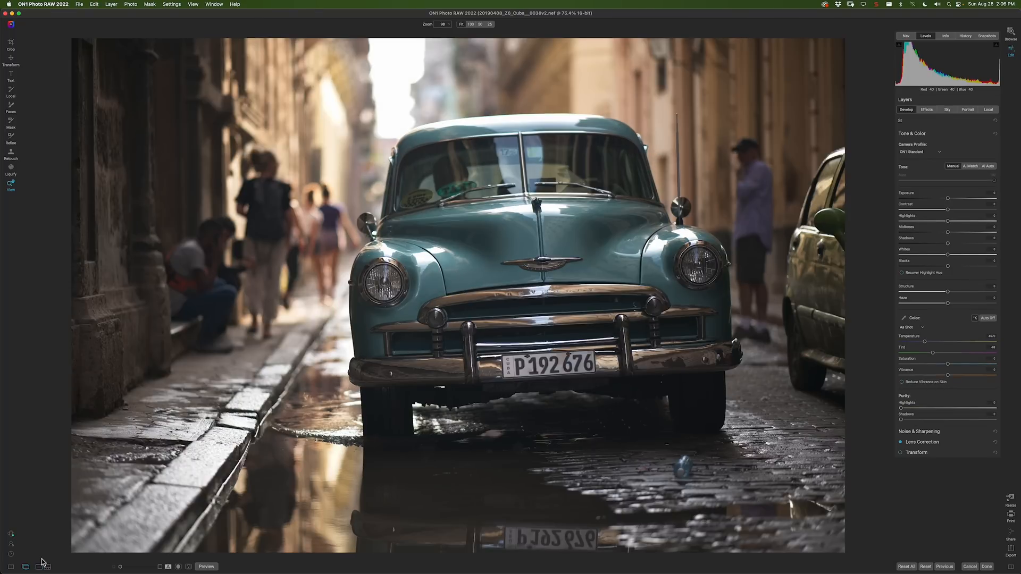
Step: Start cropping the teal car photo with the Freeform ratio and reset the crop frame to the full image
click(11, 567)
click(11, 567)
click(10, 45)
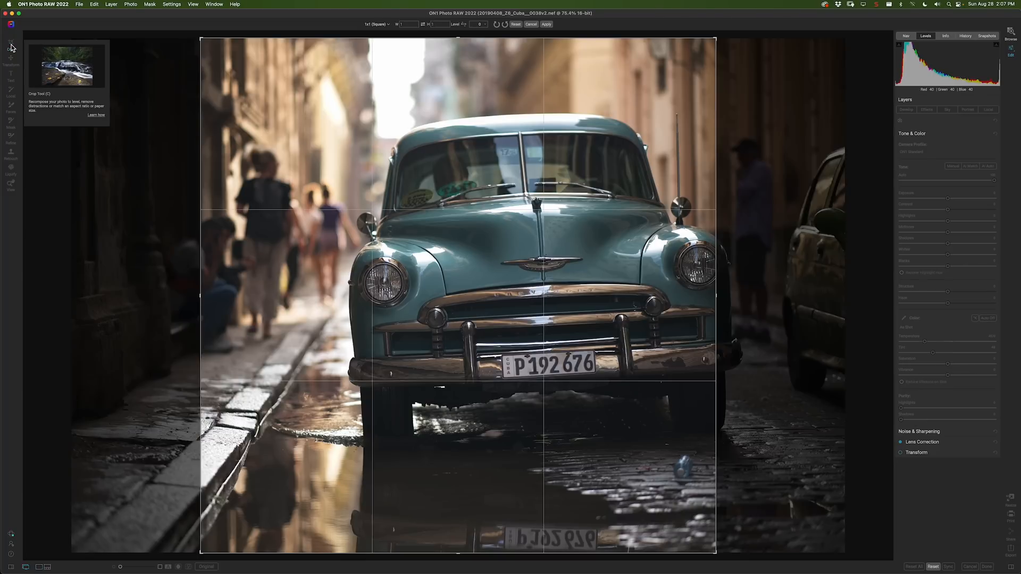
click(387, 25)
click(390, 33)
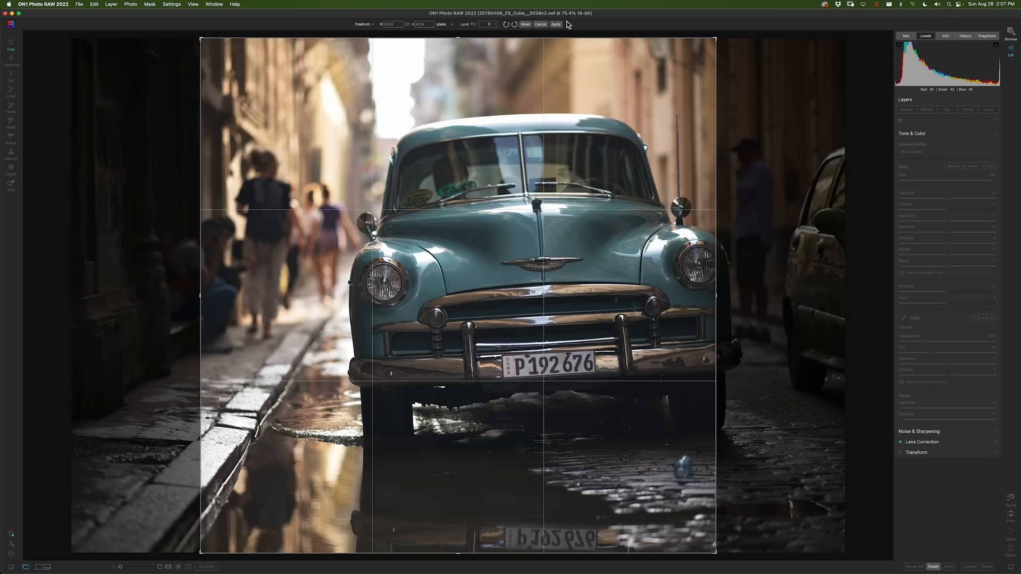
click(525, 25)
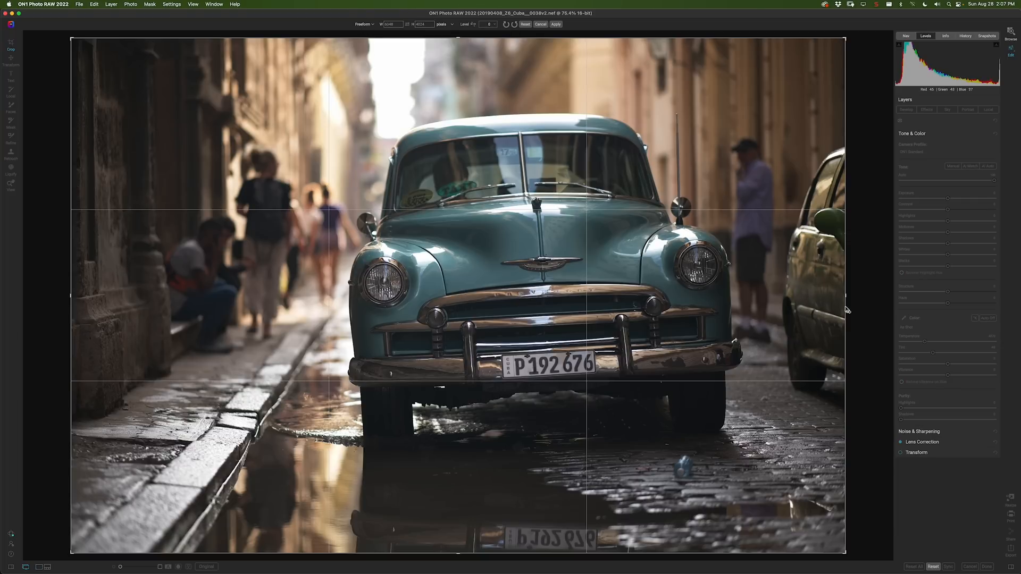
Step: Narrow the crop frame slightly and rotate the photo clockwise in small amounts to a level angle of about 1 degree
mouse_move(848, 300)
mouse_down()
mouse_move(822, 296)
mouse_move(834, 296)
mouse_up()
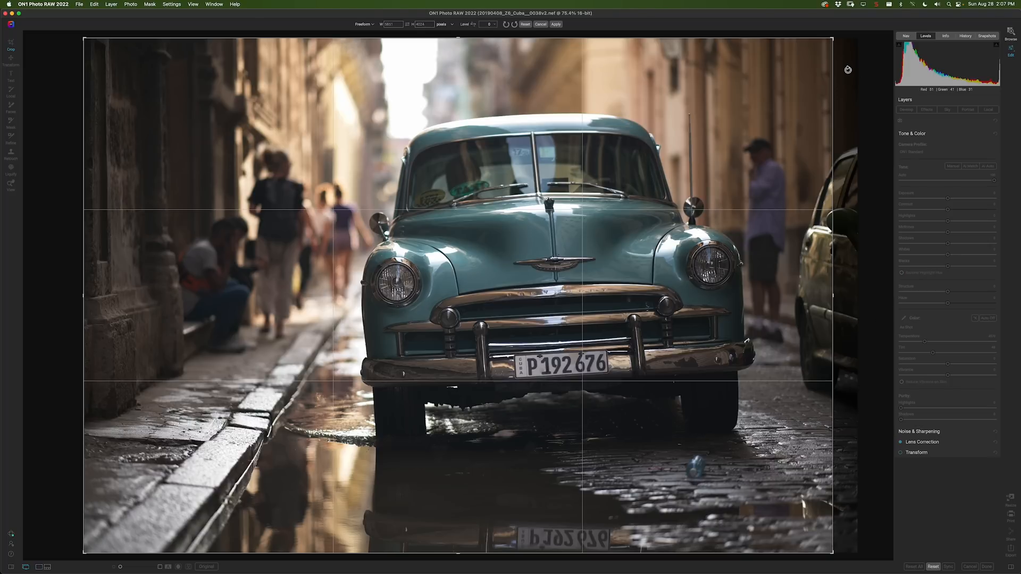
drag(844, 70, 846, 73)
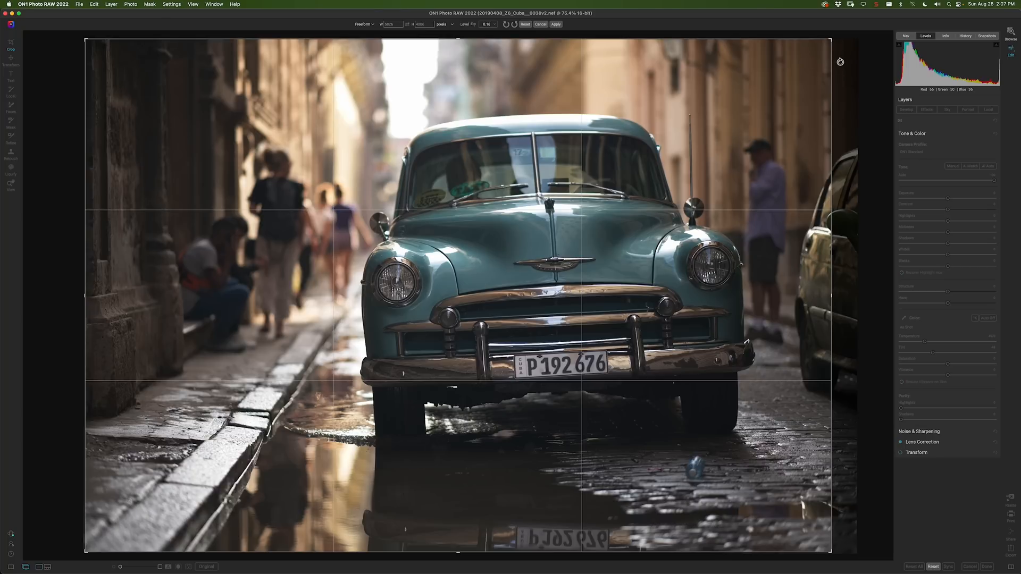
drag(841, 62, 843, 85)
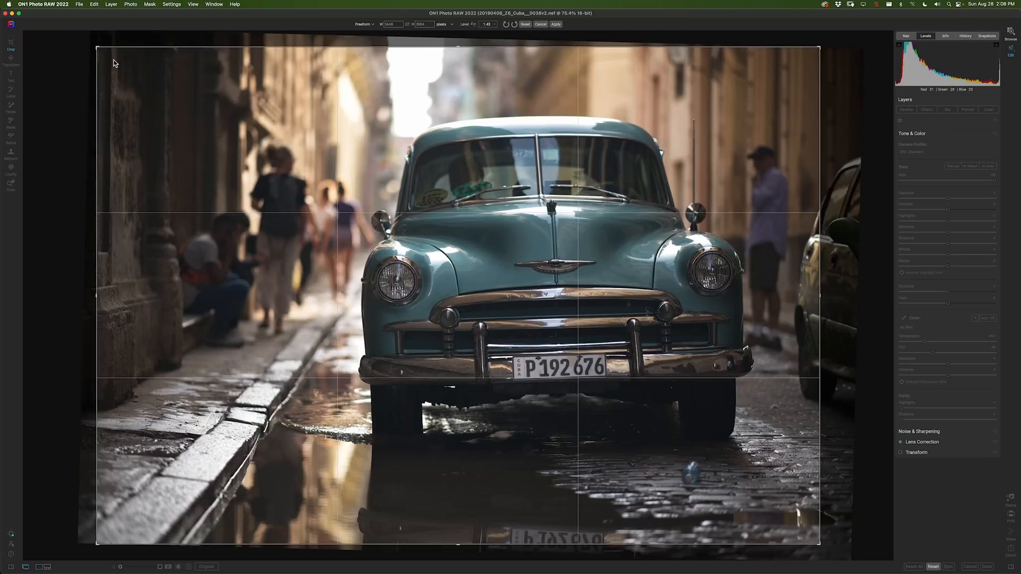
drag(833, 64, 833, 63)
Step: Tighten the crop on all sides so less of the neighbouring car and the puddle reflection remains, and apply the crop
drag(461, 48, 461, 52)
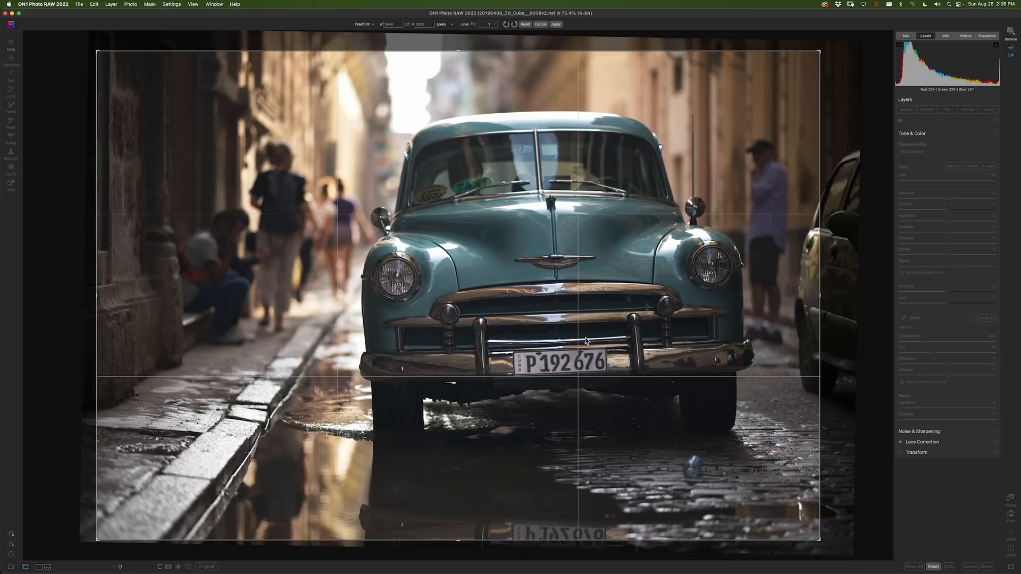
drag(821, 302, 808, 304)
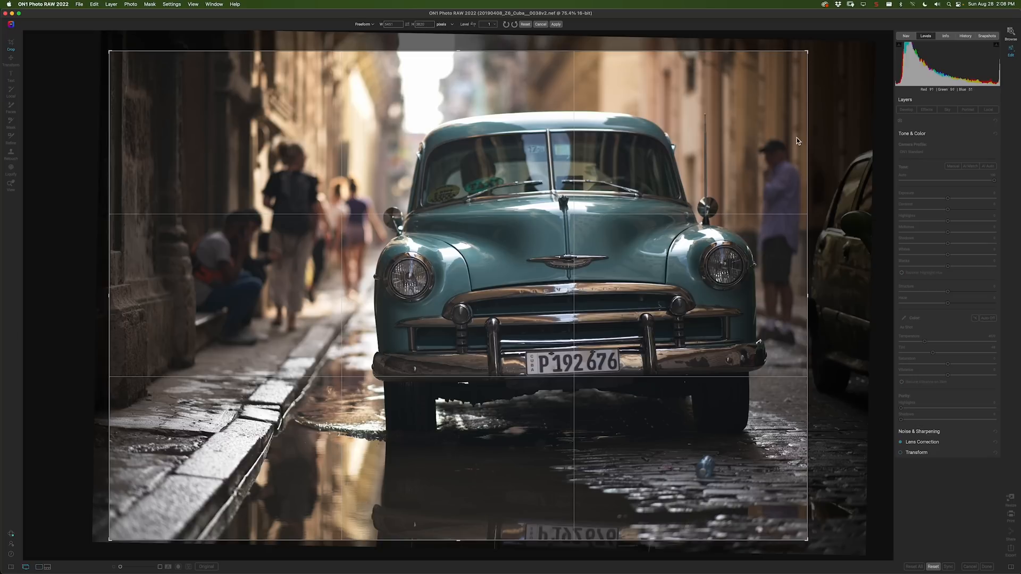
drag(462, 53, 460, 62)
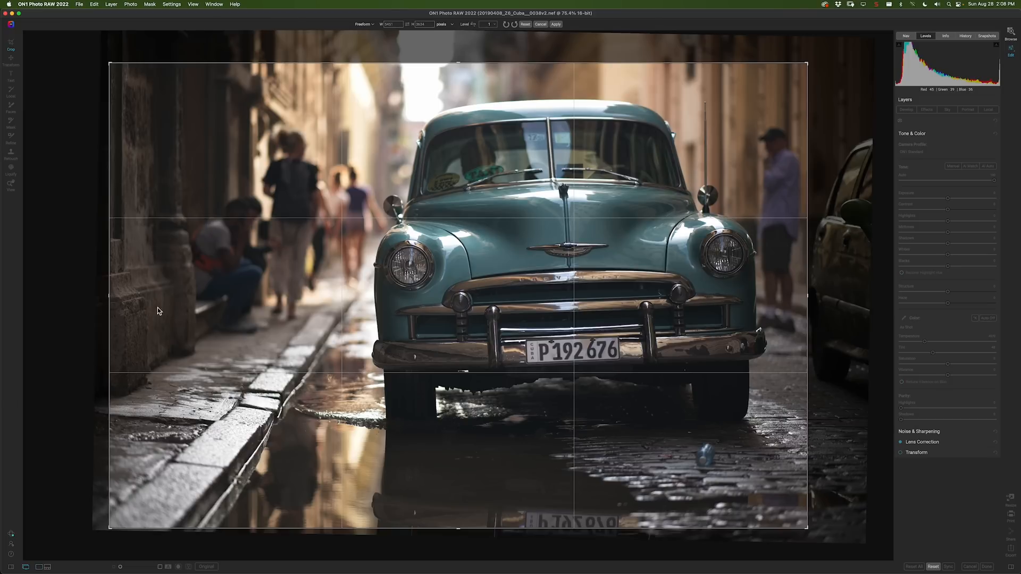
drag(109, 299, 120, 299)
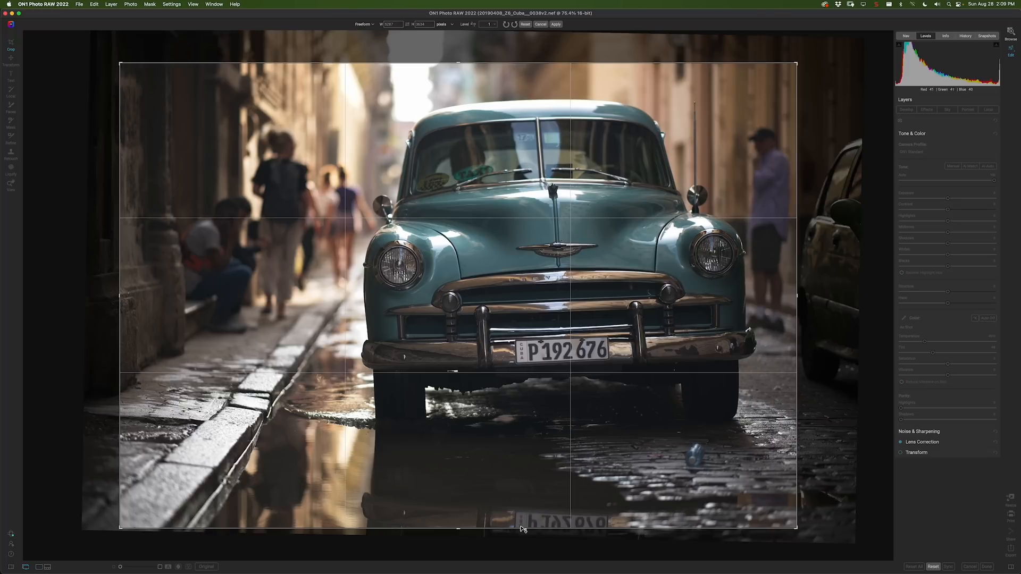
drag(461, 531, 459, 523)
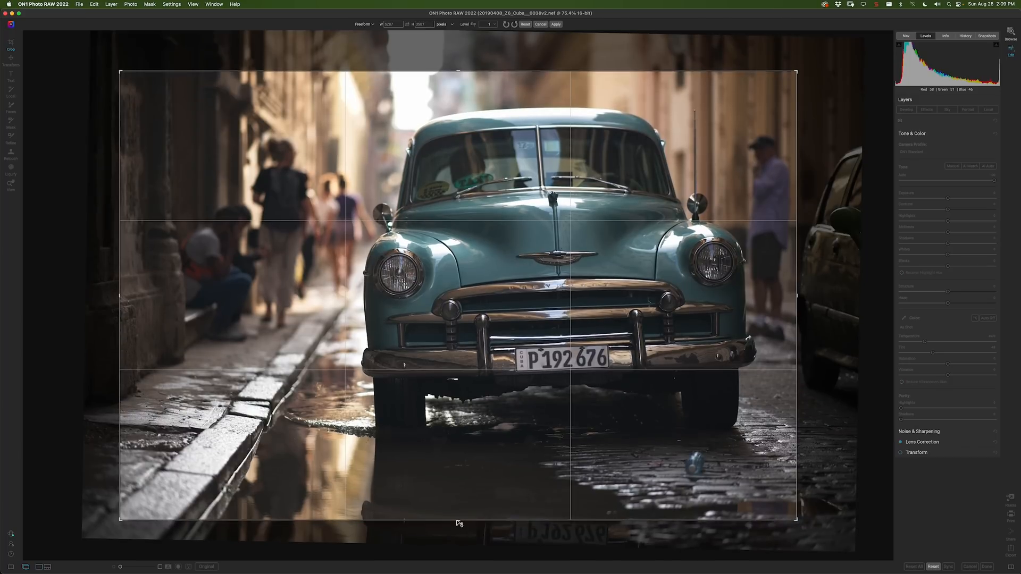
drag(459, 523, 460, 522)
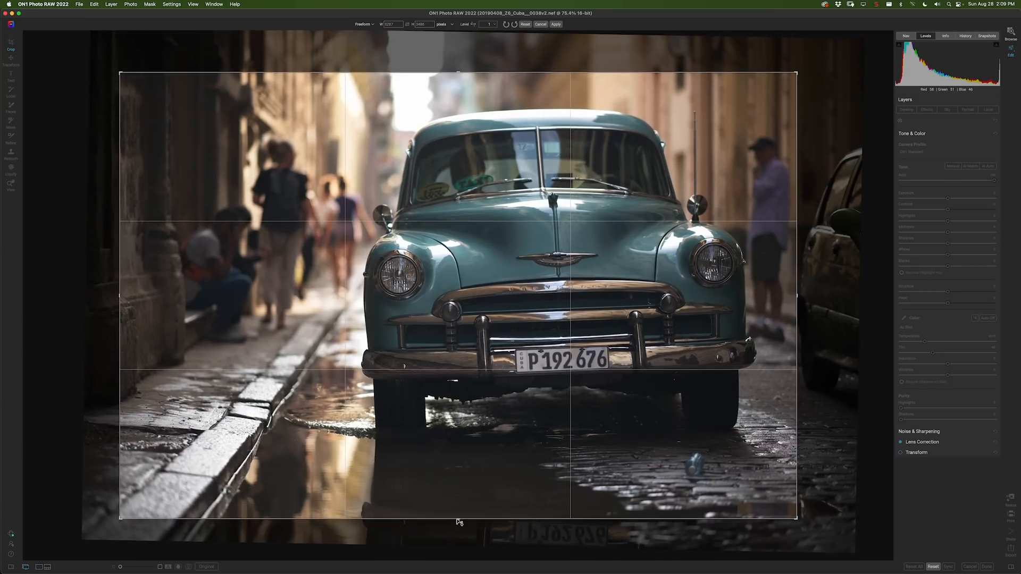
key(Return)
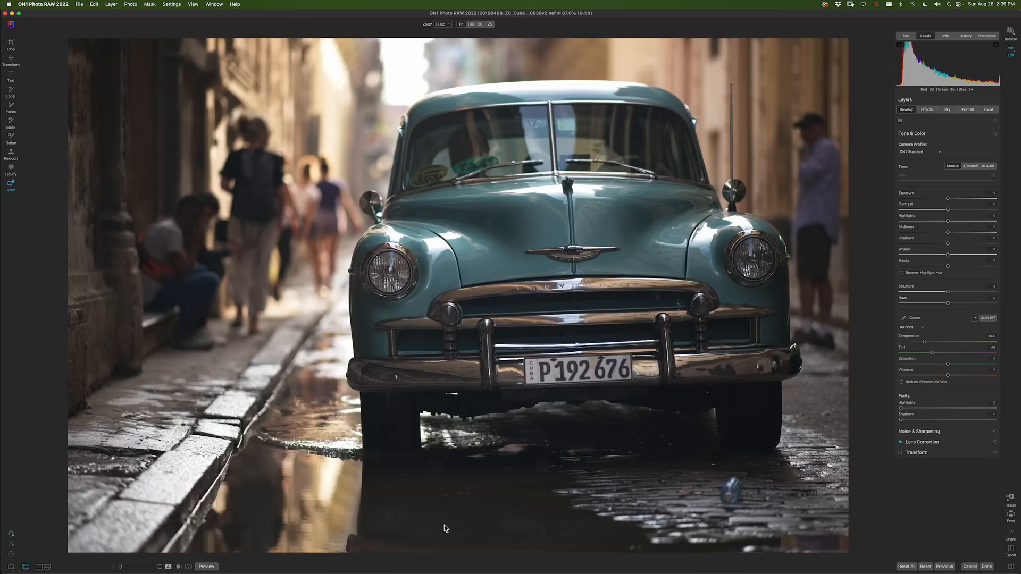
Step: Reopen the crop, rotate the photo further to a level angle of about 2.17, trim the side edges slightly and apply it
click(11, 45)
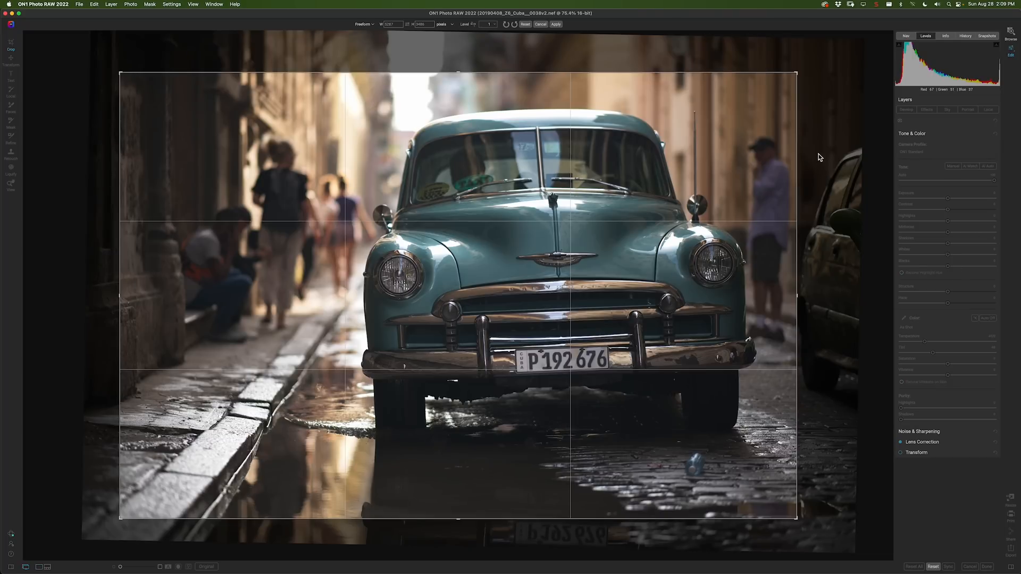
drag(812, 154, 811, 170)
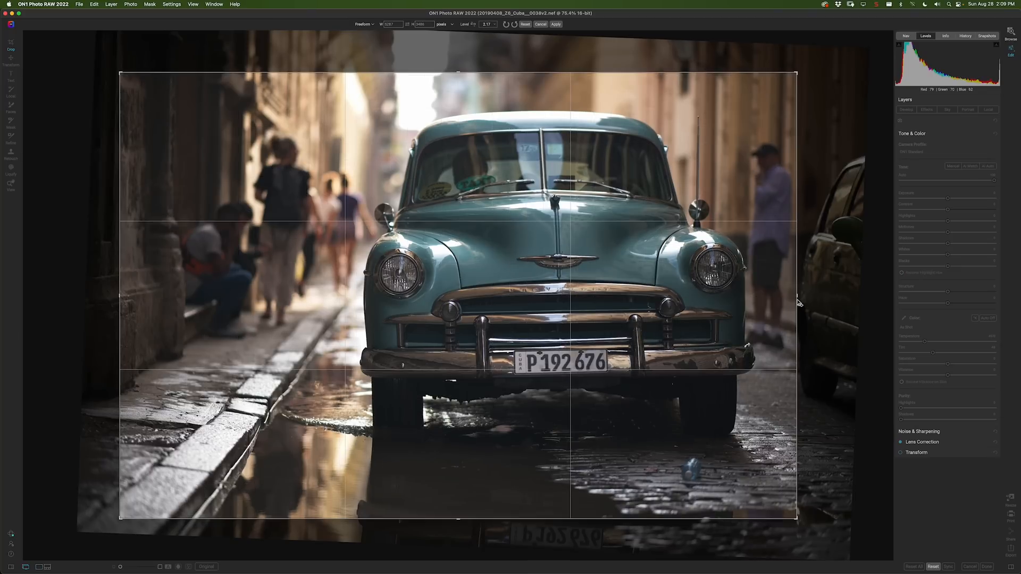
drag(798, 303, 798, 303)
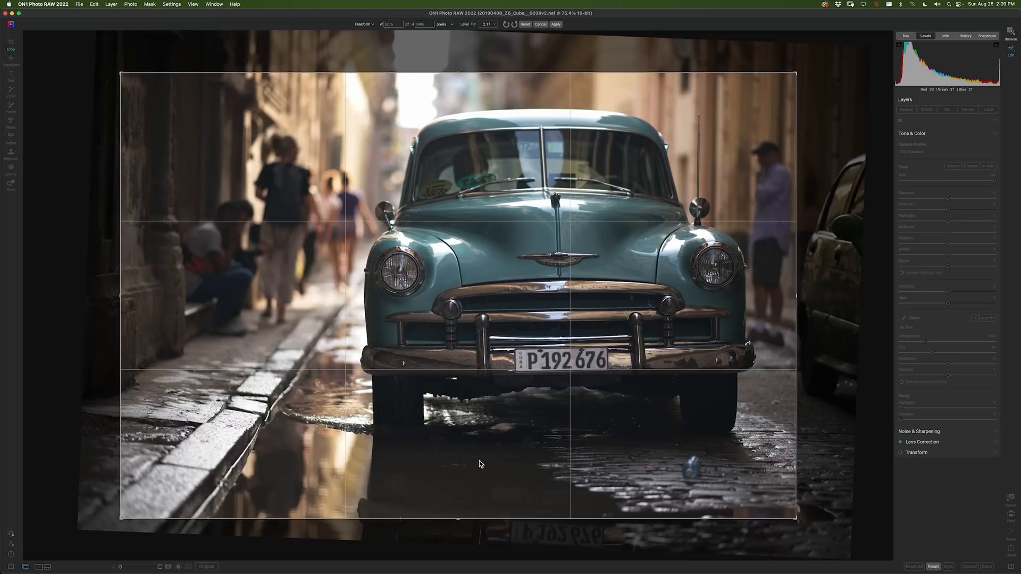
key(Return)
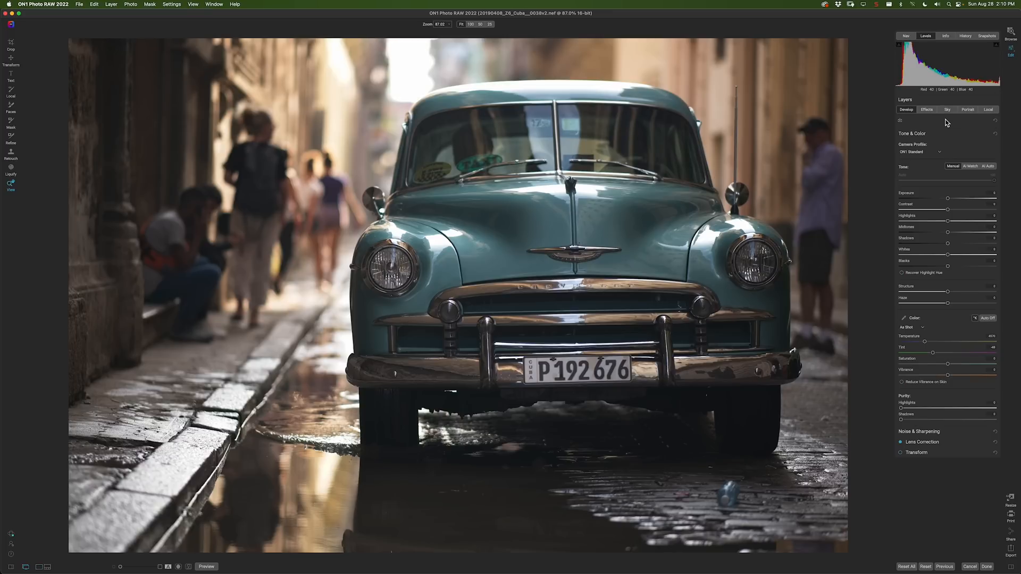
Step: Display the clipped highlights, test how strongly reduced exposure affects them, and reset the exposure
click(998, 48)
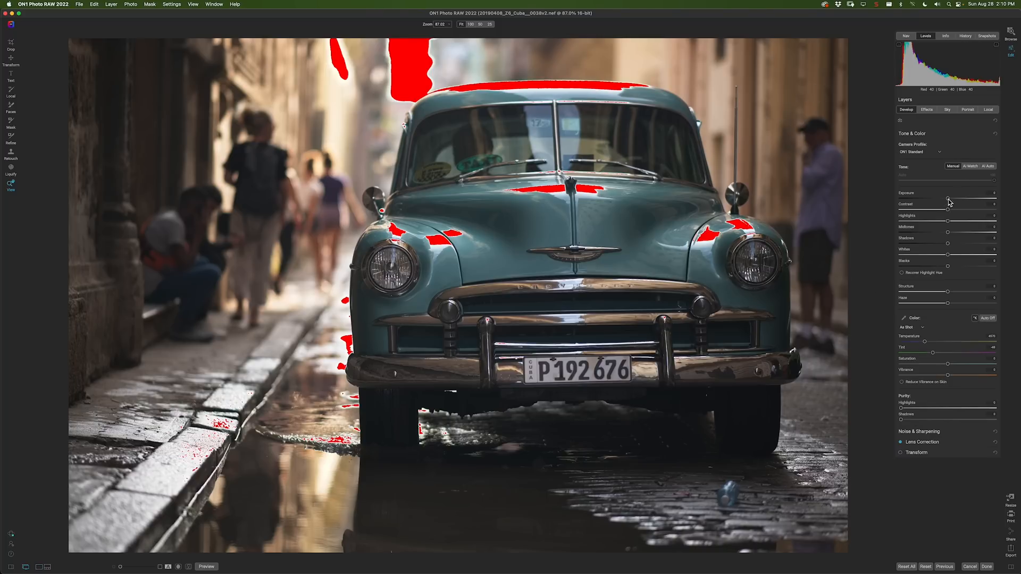
drag(949, 200, 907, 206)
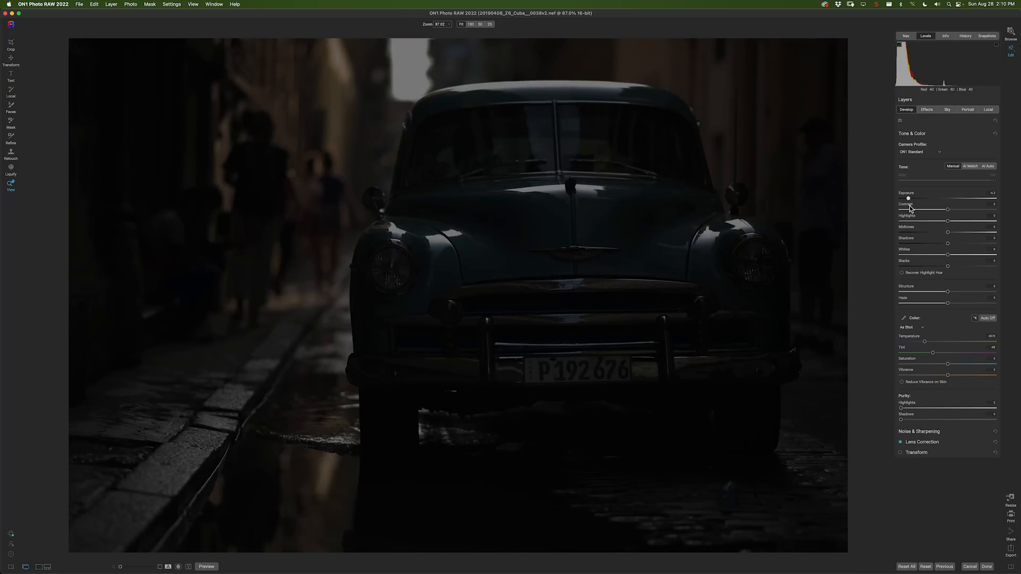
drag(909, 199, 939, 200)
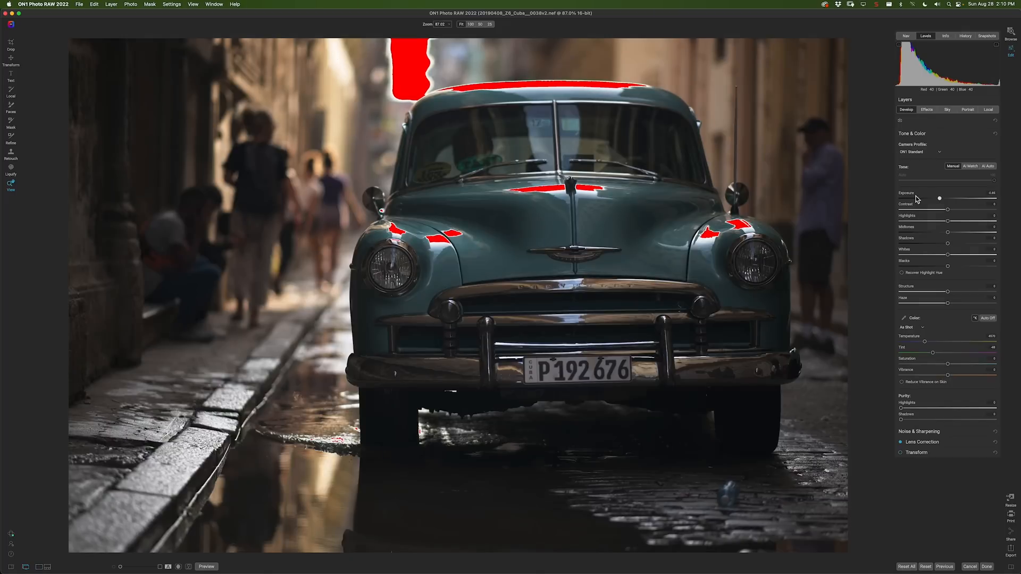
double_click(916, 200)
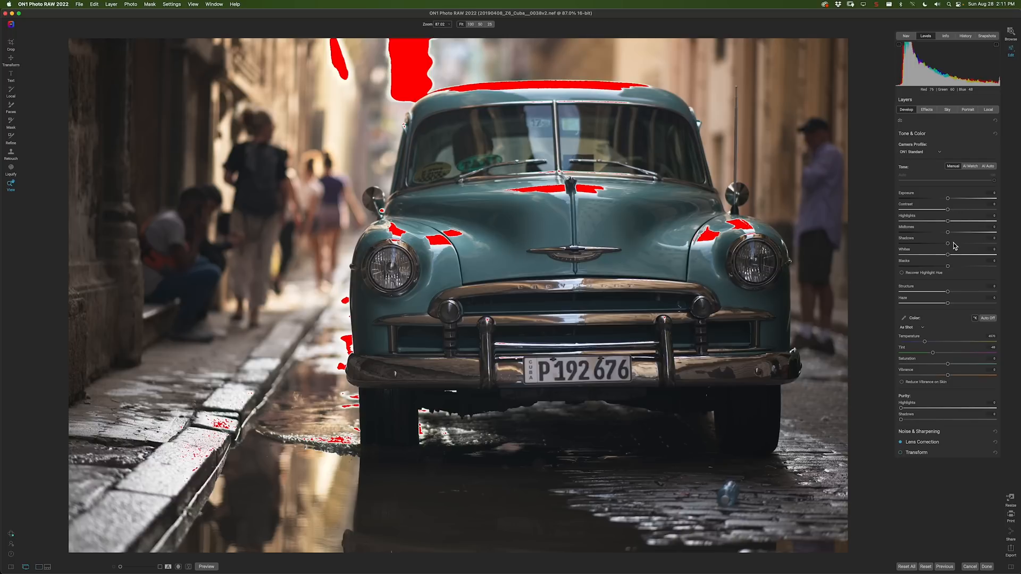
Step: Recover the clipped highlights by lowering the whites and highlights and slightly reducing the exposure
drag(949, 256, 933, 258)
drag(947, 222, 920, 229)
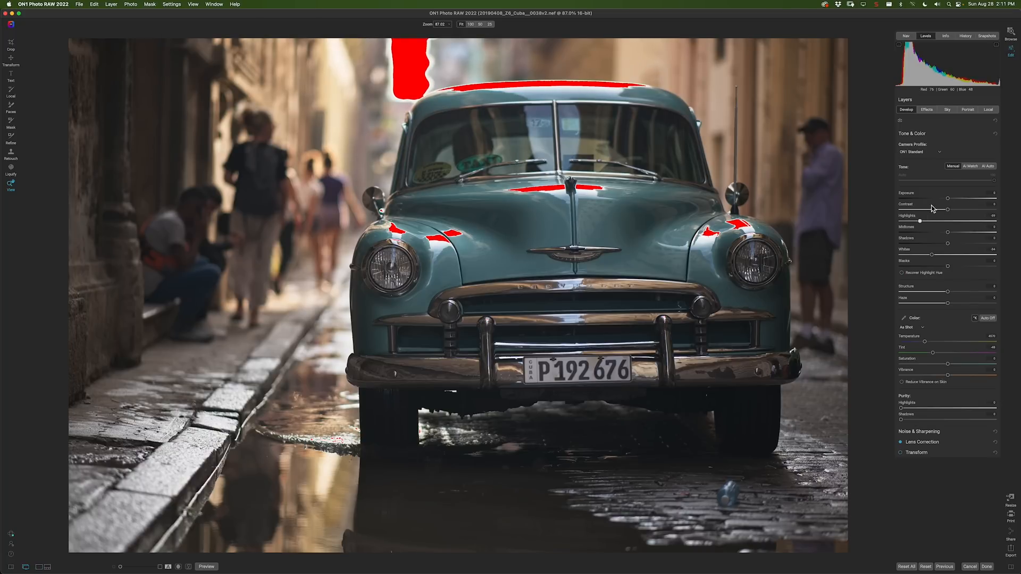
drag(948, 200, 946, 199)
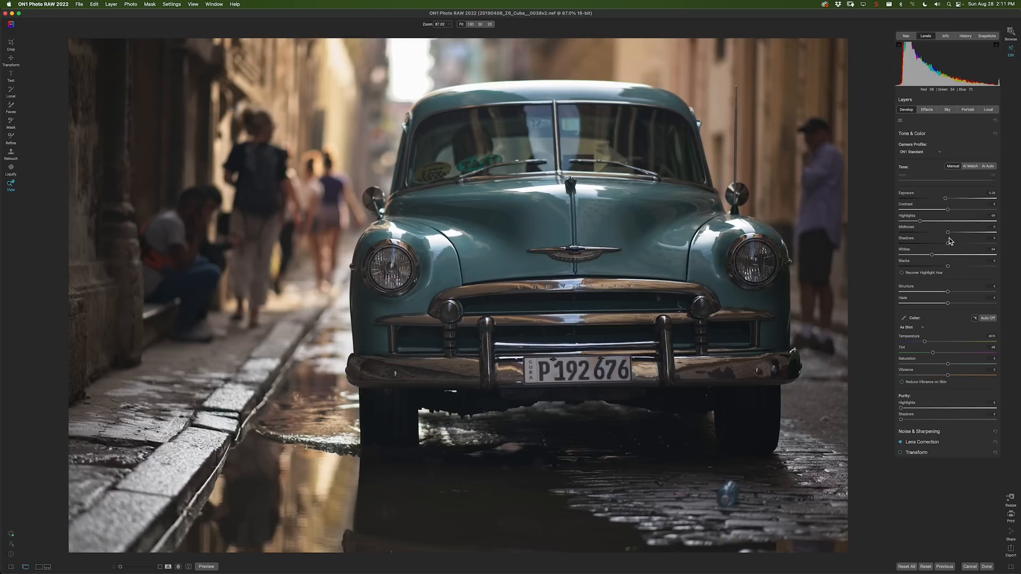
Step: Lift the shadows slightly, increase the contrast moderately, and test the midtones while leaving them near neutral
drag(948, 245, 955, 246)
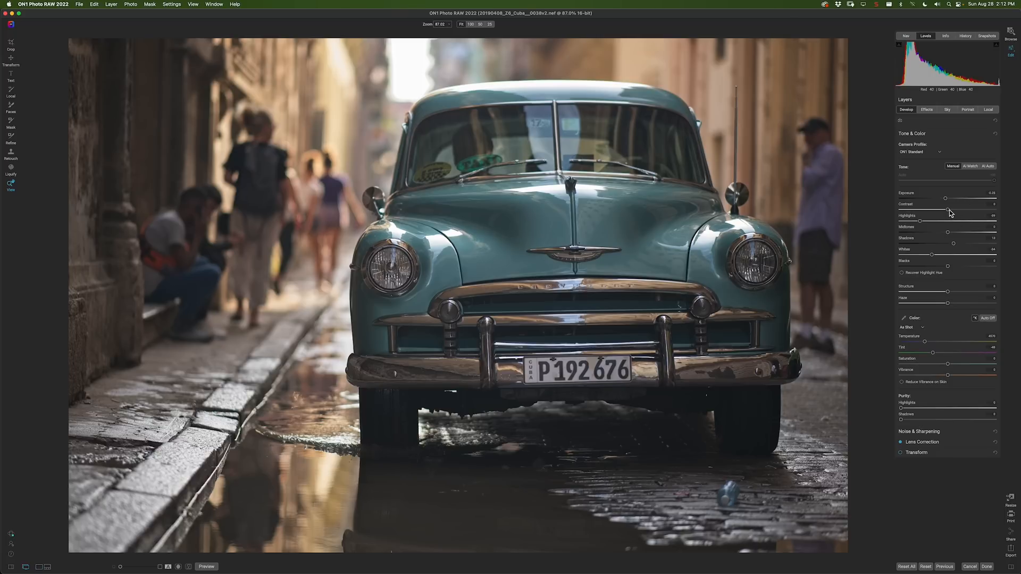
drag(949, 210, 959, 210)
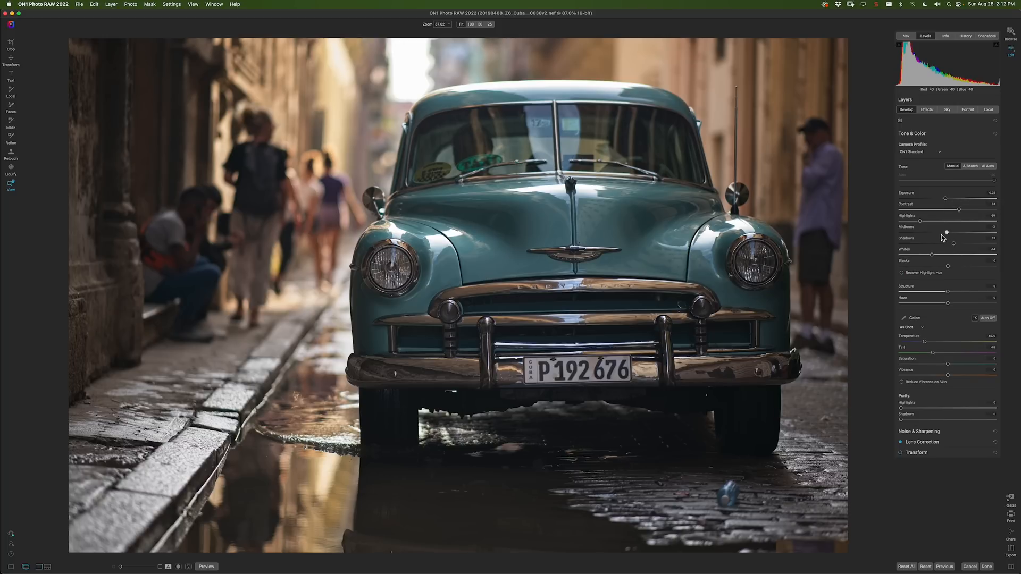
mouse_move(946, 233)
mouse_down()
mouse_move(960, 234)
mouse_move(948, 238)
mouse_up()
Step: Remove the blue piece of litter from the cobblestones beside the car with a suitably sized retouching brush
mouse_move(926, 446)
click(11, 156)
click(379, 25)
key(bracketright)
key(bracketright)
key(bracketright)
key(bracketright)
key(bracketright)
key(bracketright)
key(bracketright)
key(bracketright)
key(bracketright)
key(bracketright)
key(bracketright)
key(bracketright)
key(bracketleft)
key(bracketleft)
key(bracketleft)
key(bracketleft)
key(bracketleft)
key(bracketright)
key(bracketright)
key(bracketright)
key(bracketright)
key(bracketright)
key(bracketright)
key(bracketright)
key(bracketright)
key(bracketright)
key(bracketright)
key(bracketright)
key(bracketright)
key(bracketleft)
key(bracketleft)
key(bracketleft)
key(bracketleft)
key(bracketleft)
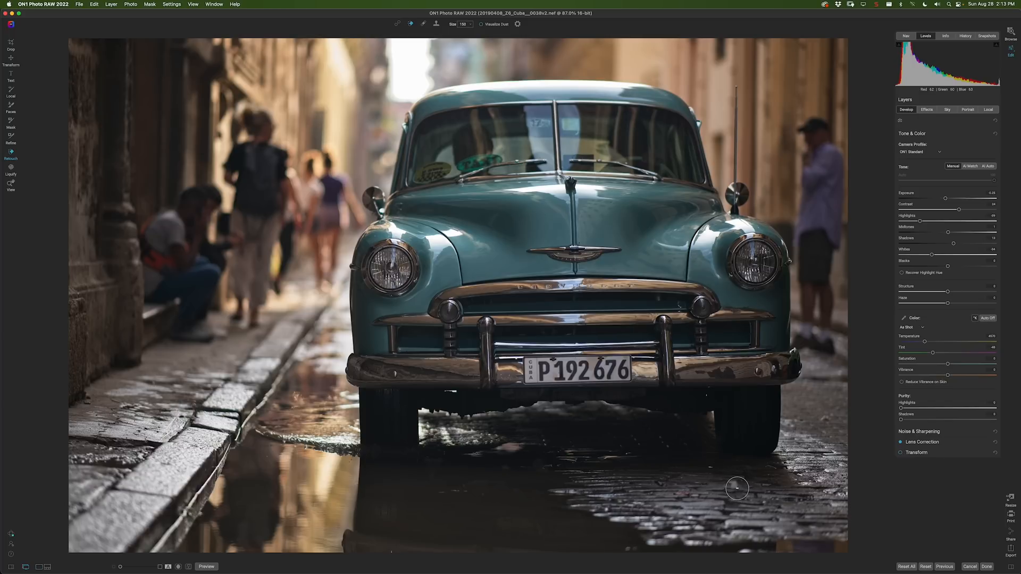
Step: Clean up the leftover mark on the cobblestones where the litter was, using a smaller retouching brush
key(bracketleft)
key(bracketleft)
key(bracketleft)
key(bracketleft)
key(bracketleft)
key(bracketleft)
key(bracketleft)
drag(737, 492, 726, 489)
key(bracketleft)
Step: Set up a local adjustment with reduced contrast and a warmer temperature for the standing man's purple shirt
click(987, 110)
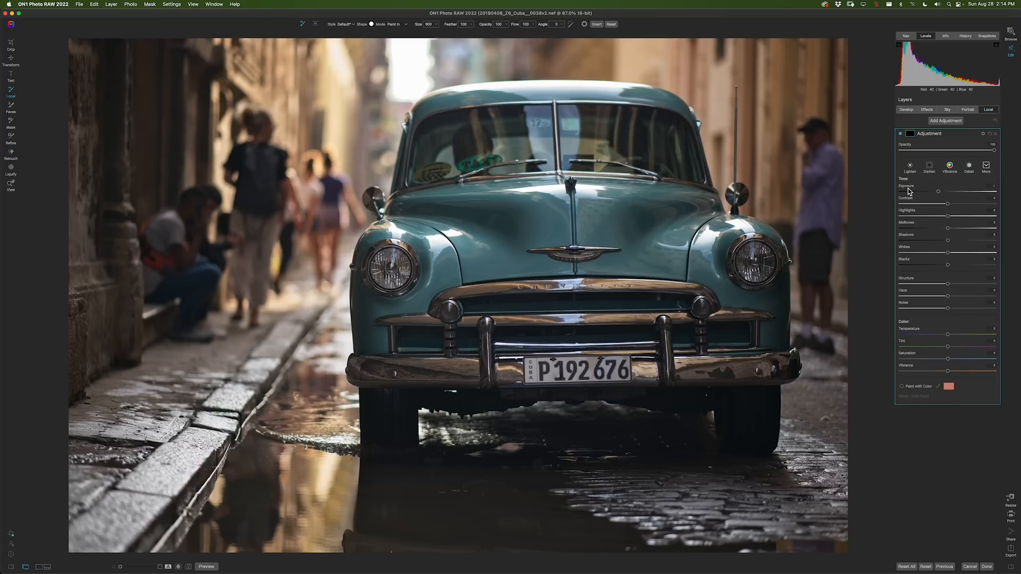
double_click(907, 189)
drag(949, 208, 935, 210)
drag(956, 334, 958, 334)
Step: Paint the local adjustment over the purple shirt of the man standing beside the wall, reducing the brush size for the edges
key([)
key([)
key([)
key([)
key([)
key([)
key([)
key([)
key([)
key([)
key([)
key([)
key([)
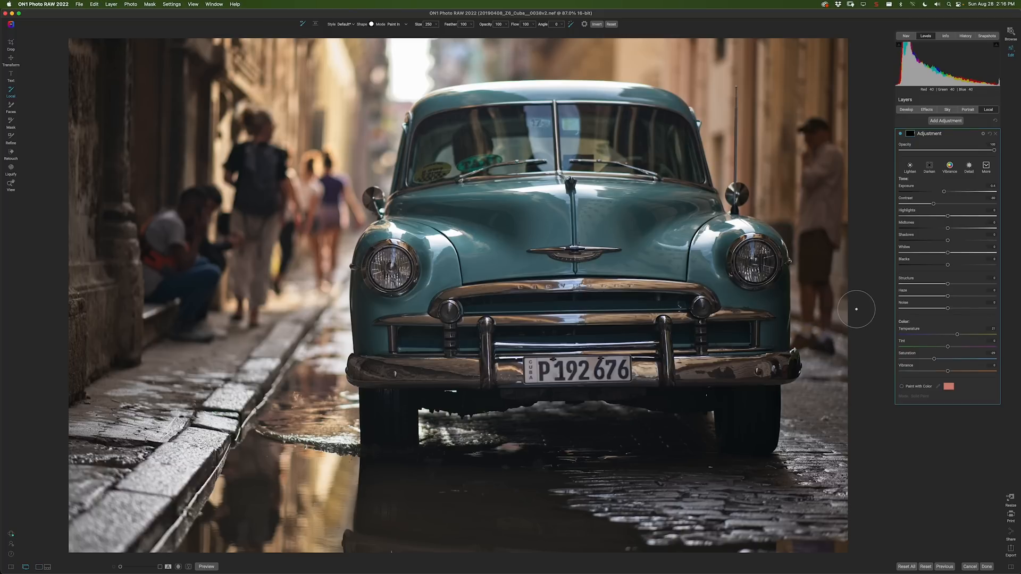
key(bracketleft)
key(bracketleft)
key(bracketleft)
key(bracketleft)
key(bracketleft)
key(bracketleft)
key(bracketleft)
Step: Lower the shirt adjustment's saturation and contrast further, and compare the photo with the adjustment off and on
drag(934, 363, 930, 364)
drag(933, 205, 927, 205)
click(900, 134)
click(900, 134)
click(900, 134)
click(901, 135)
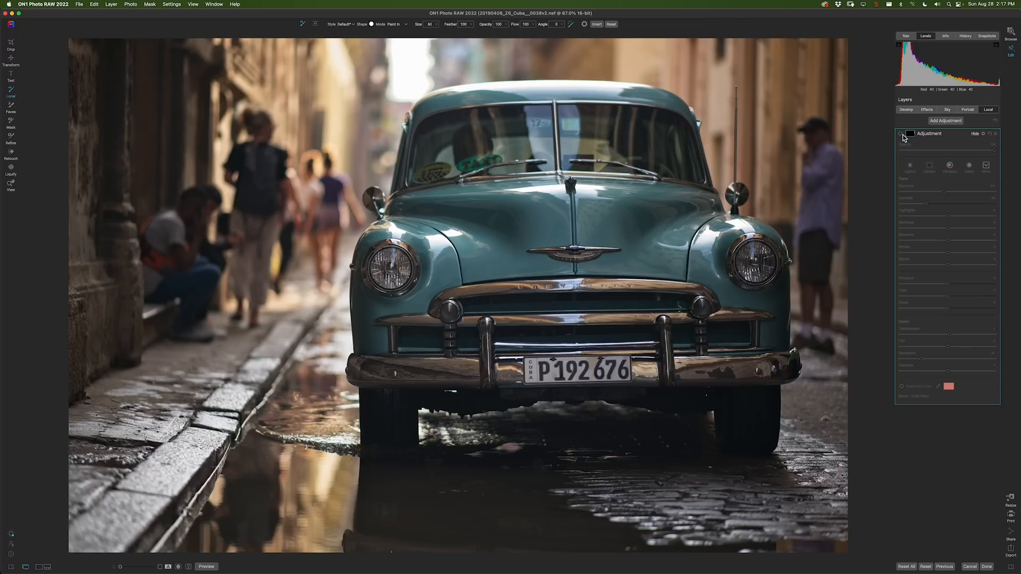
click(901, 135)
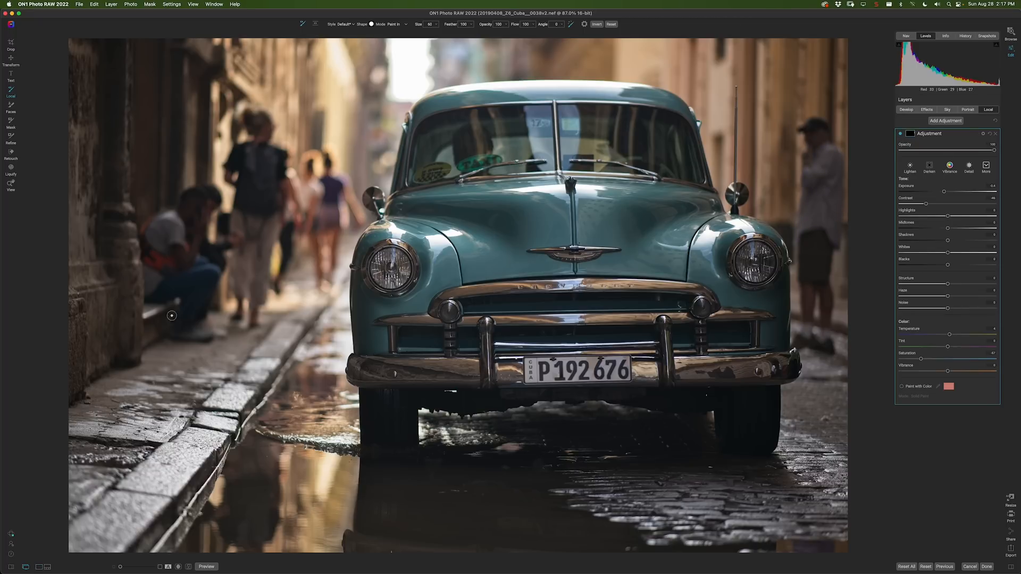
Step: Add a second local adjustment with a cooler temperature and strongly reduced saturation
click(950, 121)
drag(948, 336, 949, 337)
drag(948, 360, 912, 367)
Step: Paint the new adjustment over the seated man's orange clothing at 200% zoom, using a progressively smaller brush
key(super+equal)
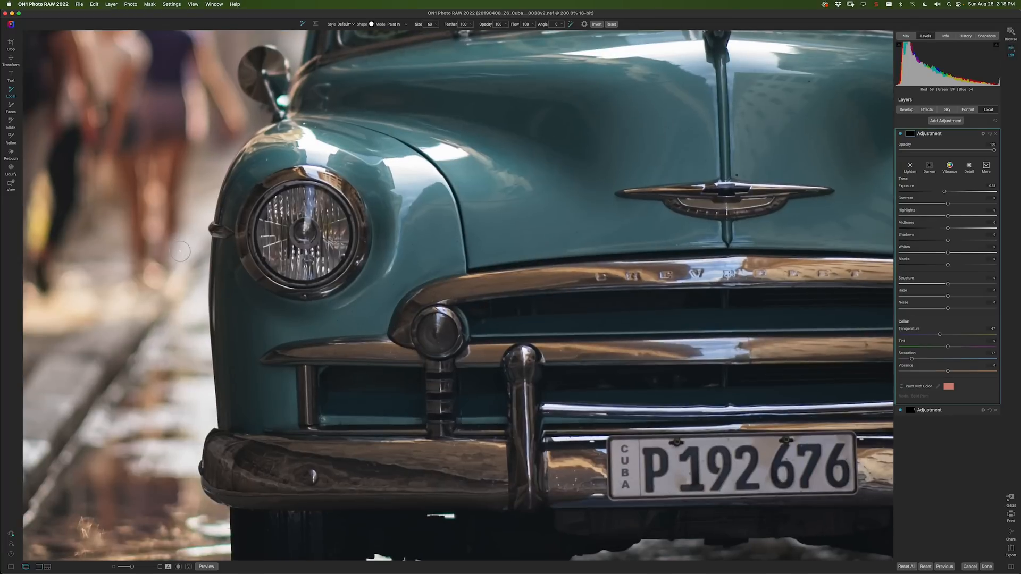
drag(178, 223, 574, 303)
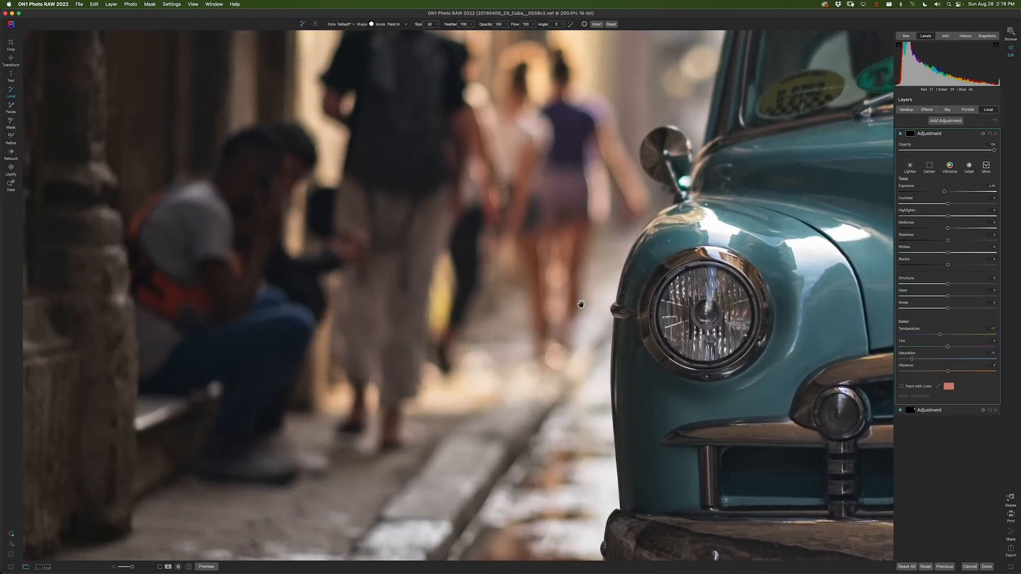
drag(296, 234, 480, 267)
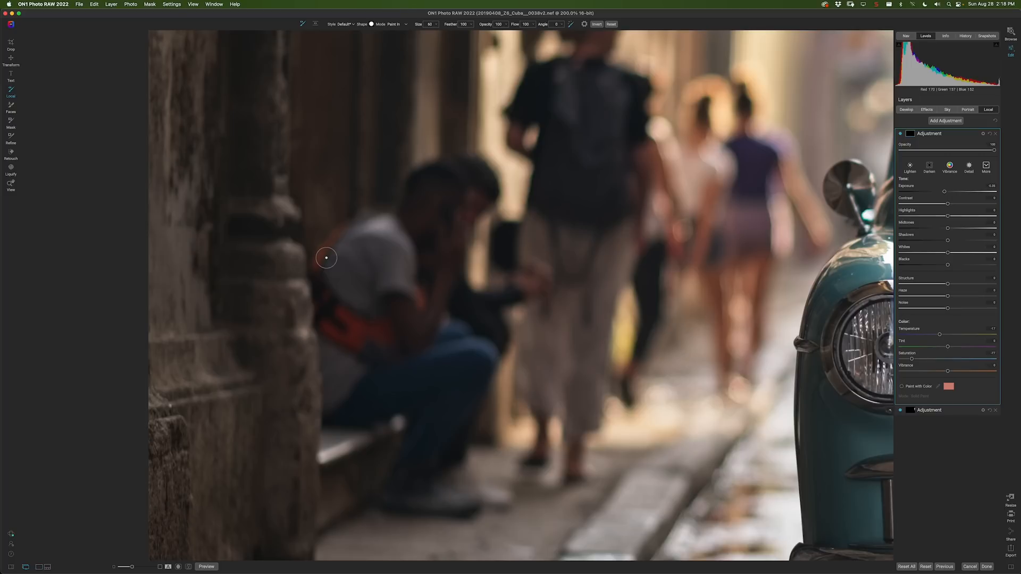
key(bracketleft)
key(bracketleft)
key(bracketleft)
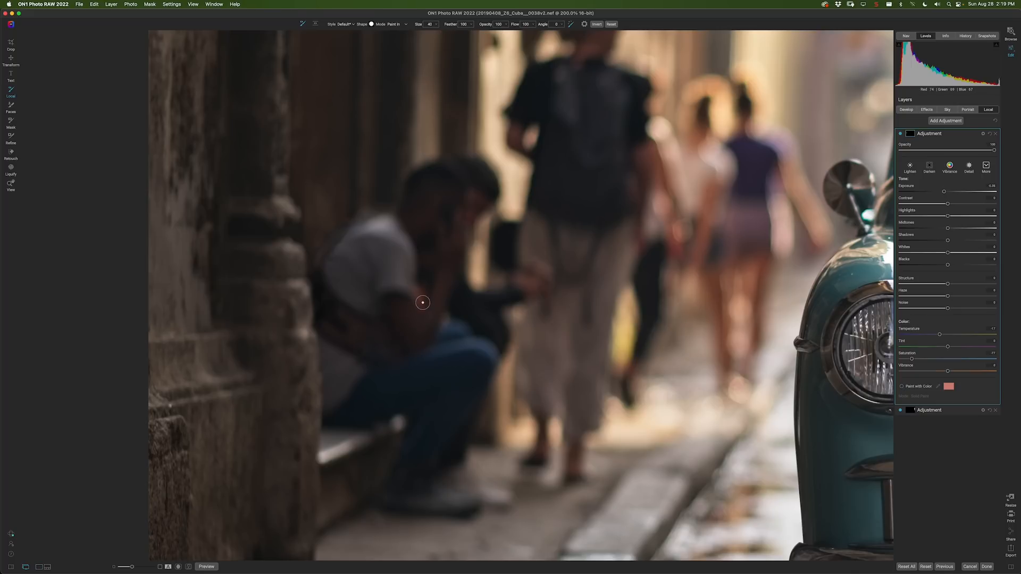
key(bracketleft)
Step: Refine the seated man's adjustment at 100% zoom, making the desaturation less strong and fine-tuning the temperature
click(193, 4)
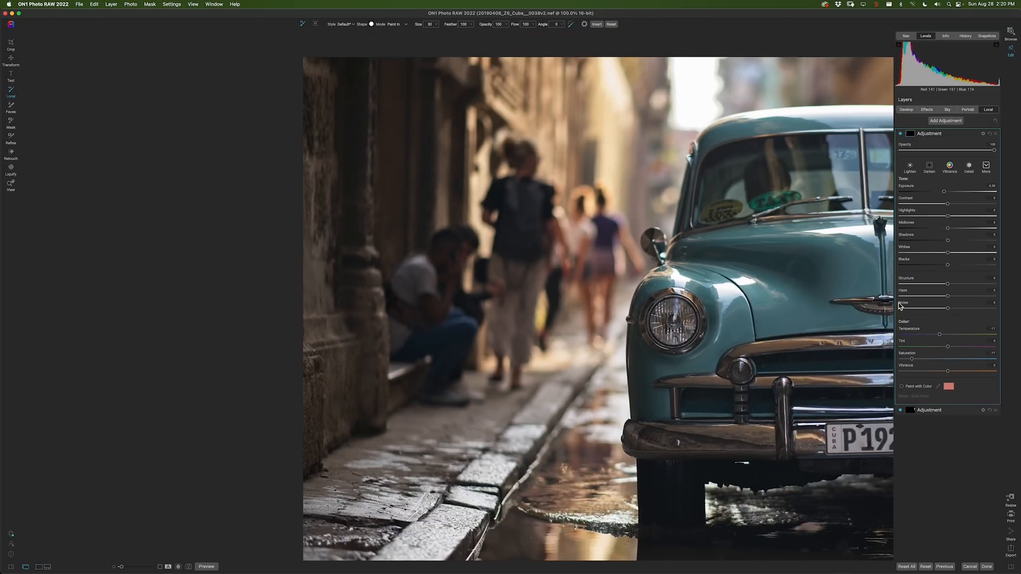
drag(650, 296, 307, 238)
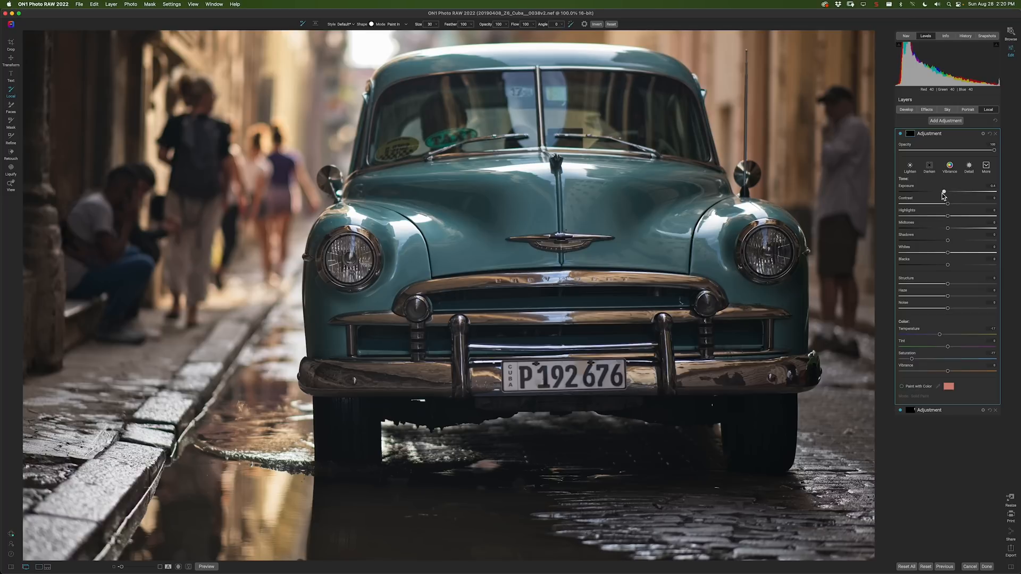
drag(911, 359, 914, 359)
drag(921, 359, 923, 360)
drag(940, 334, 942, 335)
mouse_move(926, 361)
mouse_down()
mouse_move(949, 365)
mouse_move(930, 365)
mouse_up()
drag(928, 366, 927, 360)
drag(942, 336, 941, 336)
Step: Fine-tune the exposure of the seated man's adjustment, compare it off and on, and fit the whole photo in view
click(900, 134)
click(900, 135)
drag(946, 192, 945, 192)
click(900, 134)
click(901, 135)
click(11, 184)
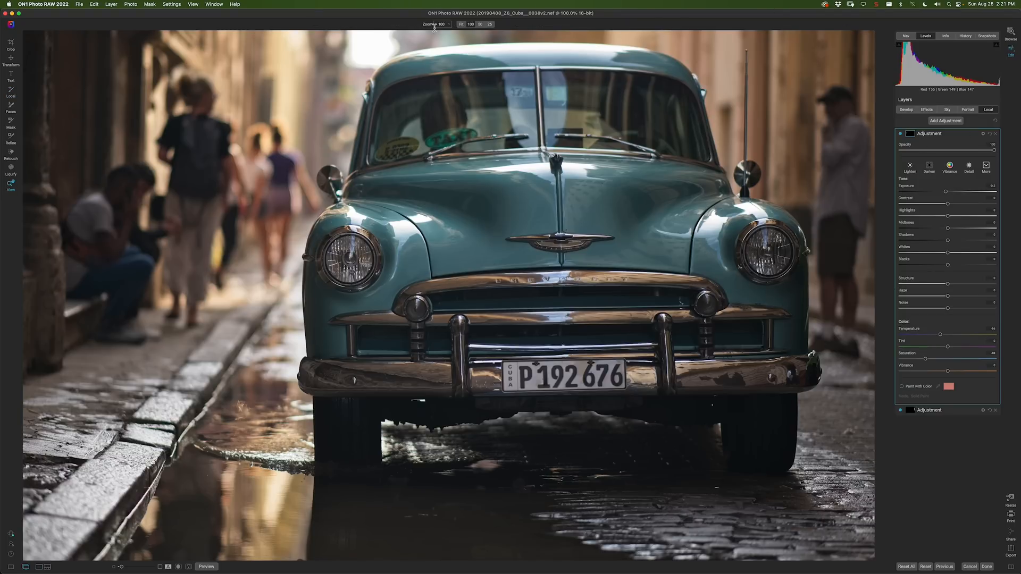
scroll(600, 99, down, 2)
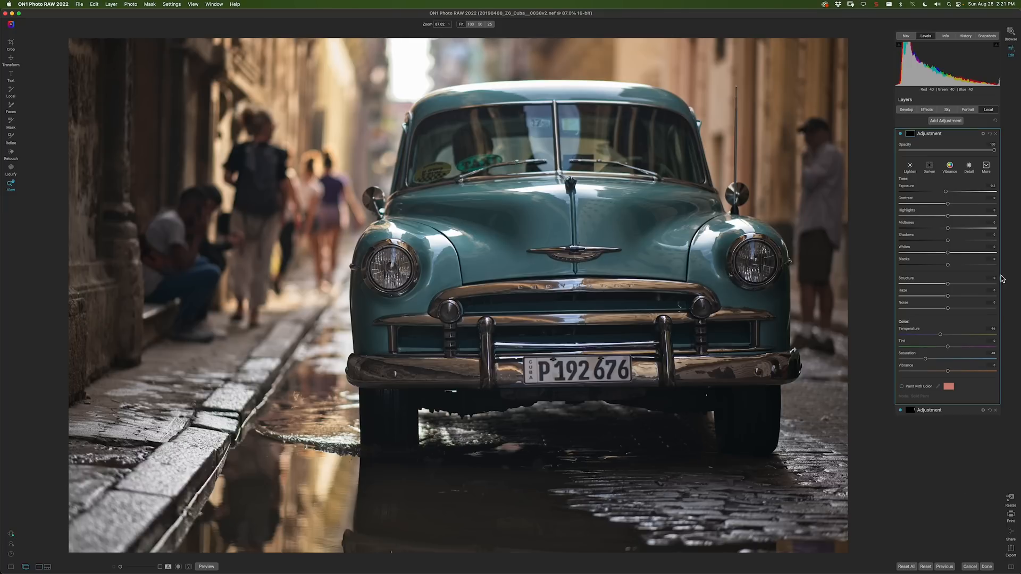
Step: Open the Develop adjustments and compare the edited photo with the original
click(905, 110)
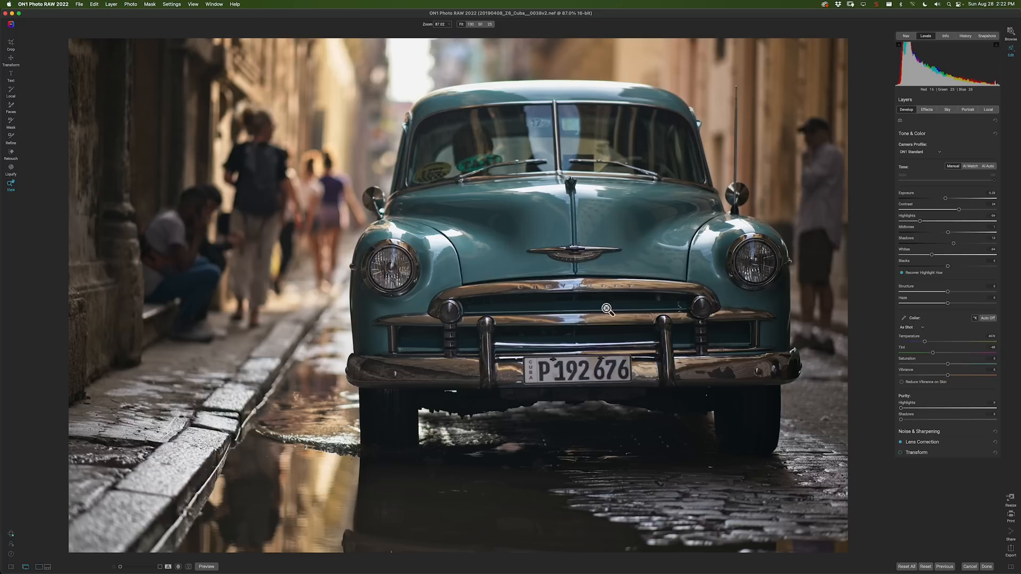
click(212, 568)
click(212, 568)
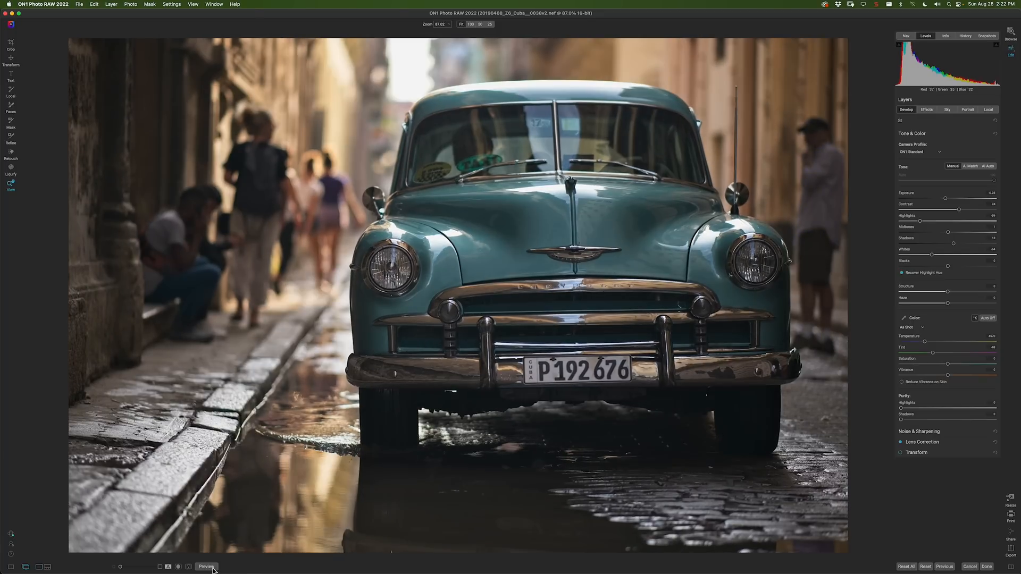
click(212, 567)
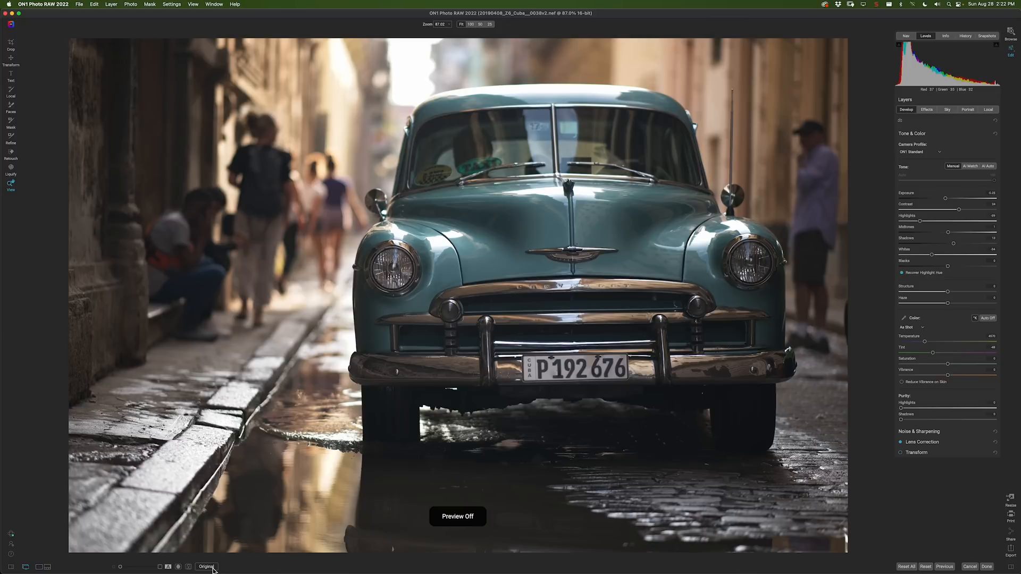
click(213, 568)
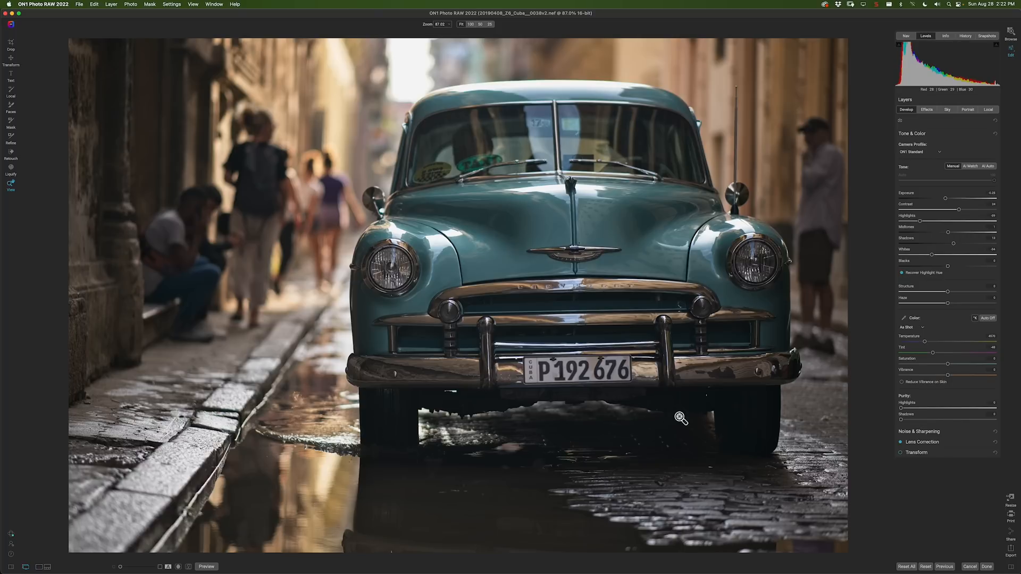
Step: Add a Dynamic Contrast filter and apply the first style in its list of additional styles
click(928, 111)
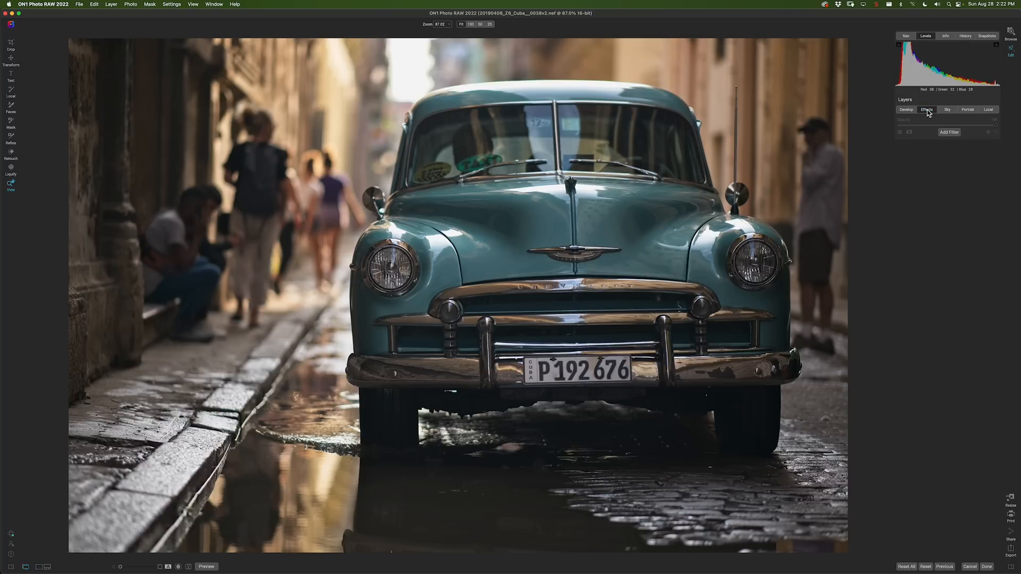
click(947, 135)
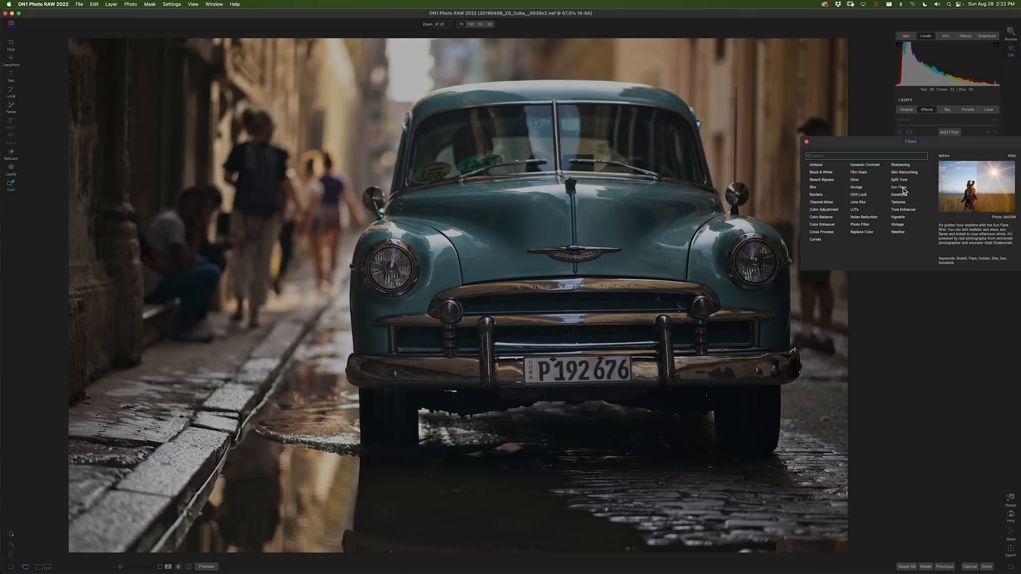
click(865, 166)
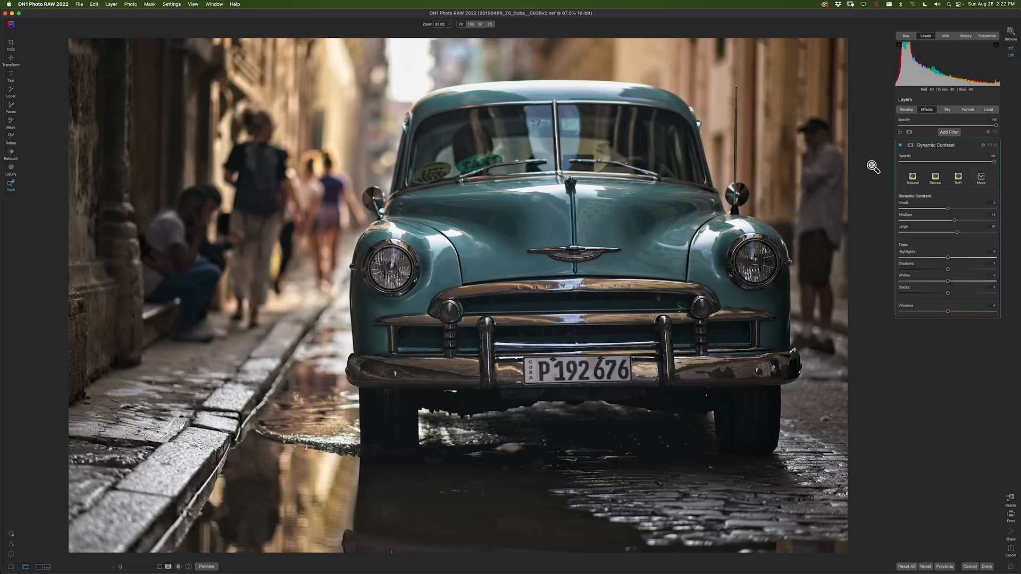
click(981, 178)
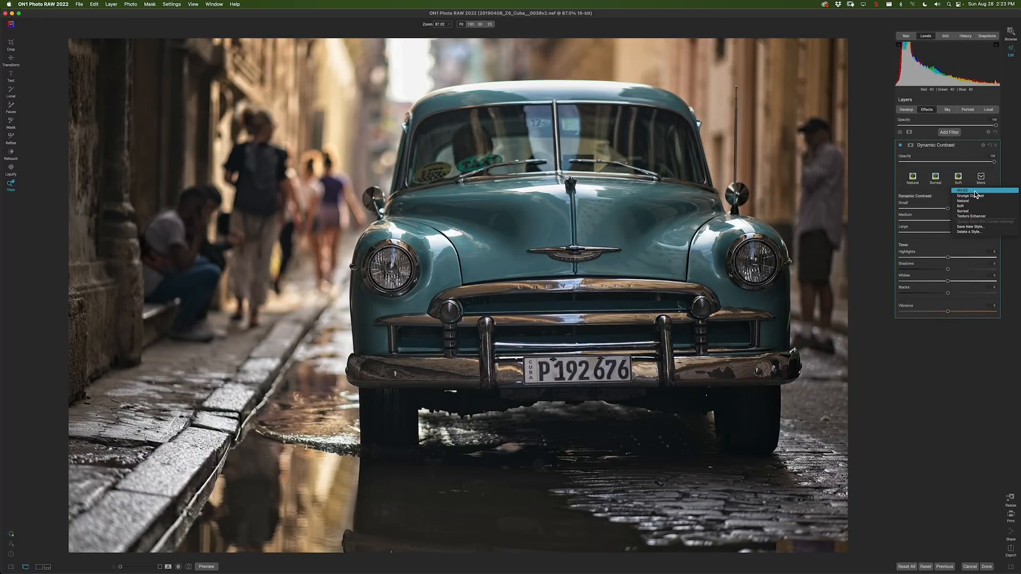
click(973, 190)
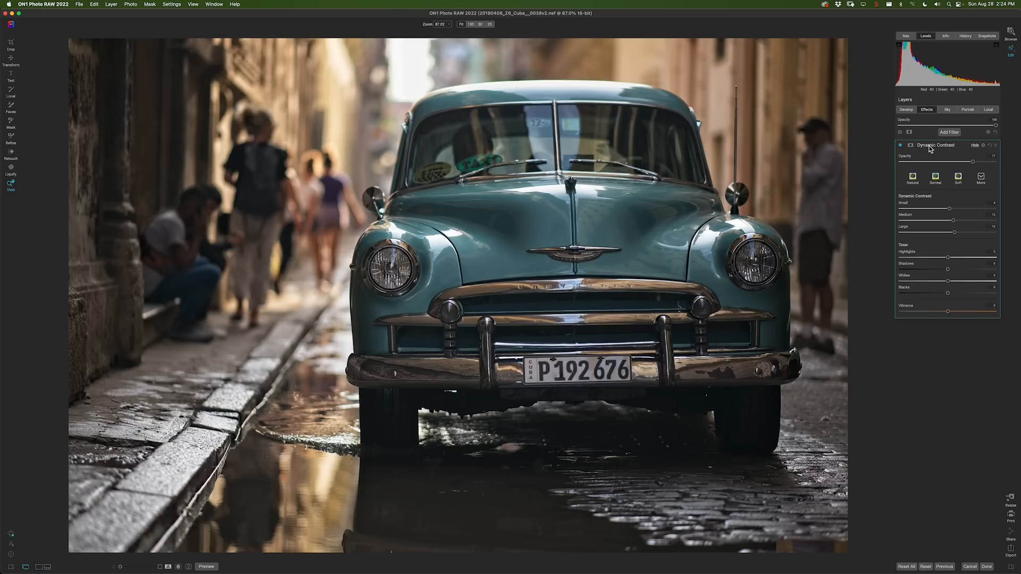
Step: Invert the Dynamic Contrast filter's mask to black and compare the filter off and on
click(911, 146)
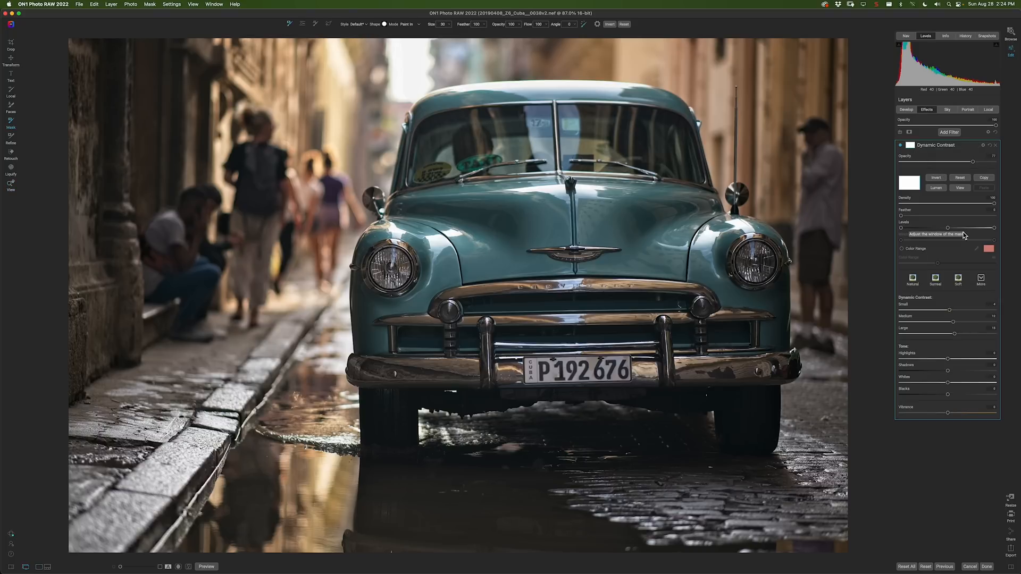
click(938, 180)
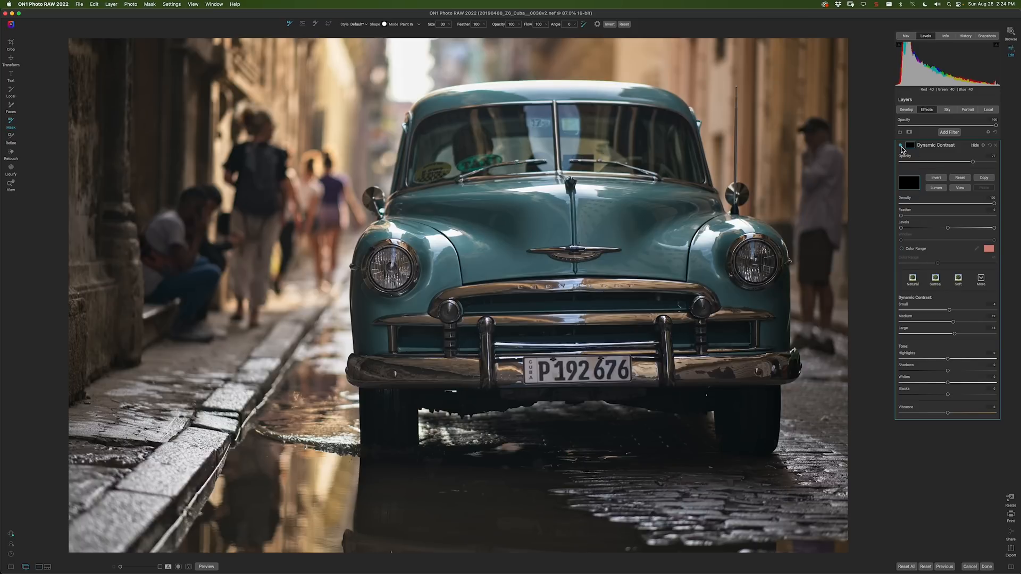
click(901, 147)
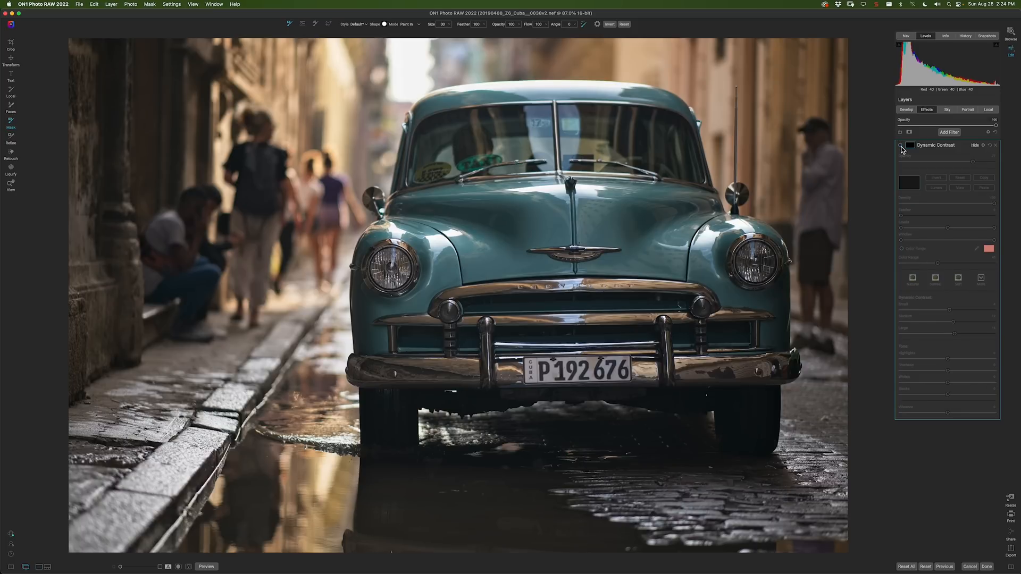
click(901, 146)
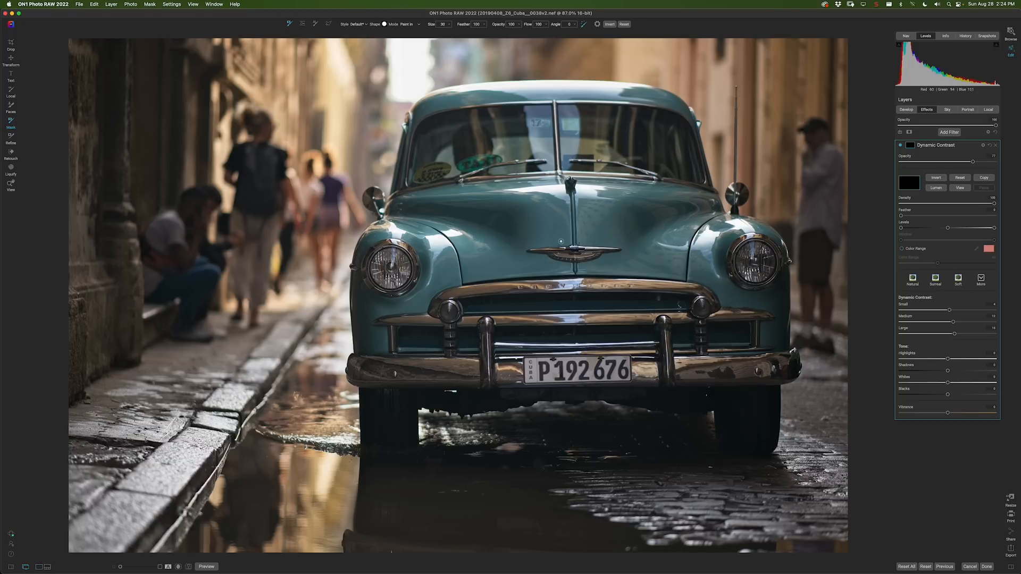
Step: Paint the Dynamic Contrast filter in over the car and the wet foreground street with a much larger mask brush
key(bracketright)
key(bracketright)
key(bracketright)
key(bracketright)
key(bracketright)
key(bracketright)
key(bracketright)
key(bracketright)
mouse_move(109, 454)
mouse_down()
mouse_move(191, 428)
mouse_move(100, 425)
mouse_move(70, 341)
mouse_move(65, 240)
mouse_move(61, 265)
mouse_up()
drag(169, 403, 223, 419)
Step: Compare the photo with the masked Dynamic Contrast filter off and on several times
click(901, 146)
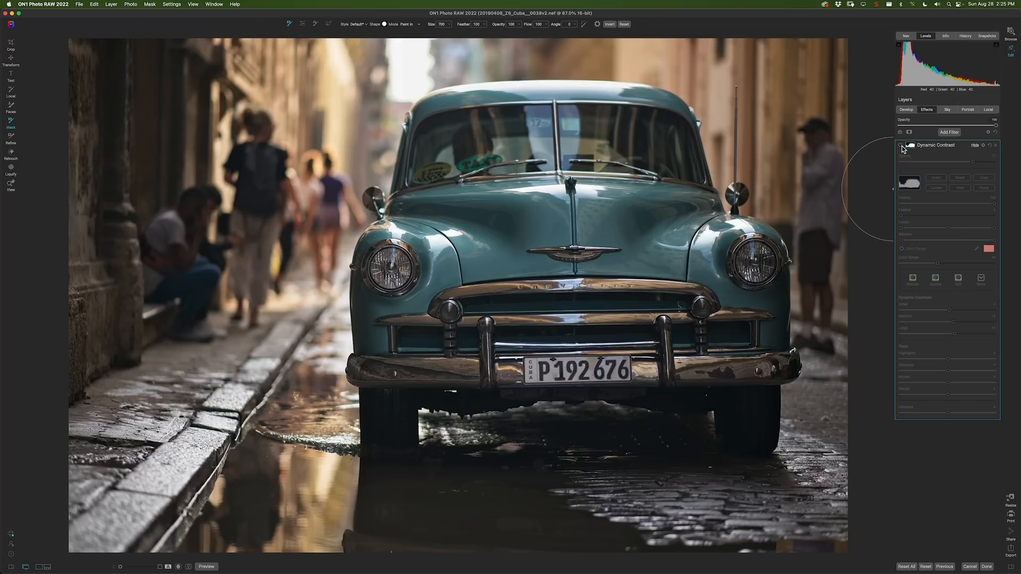
click(901, 147)
click(901, 146)
click(901, 146)
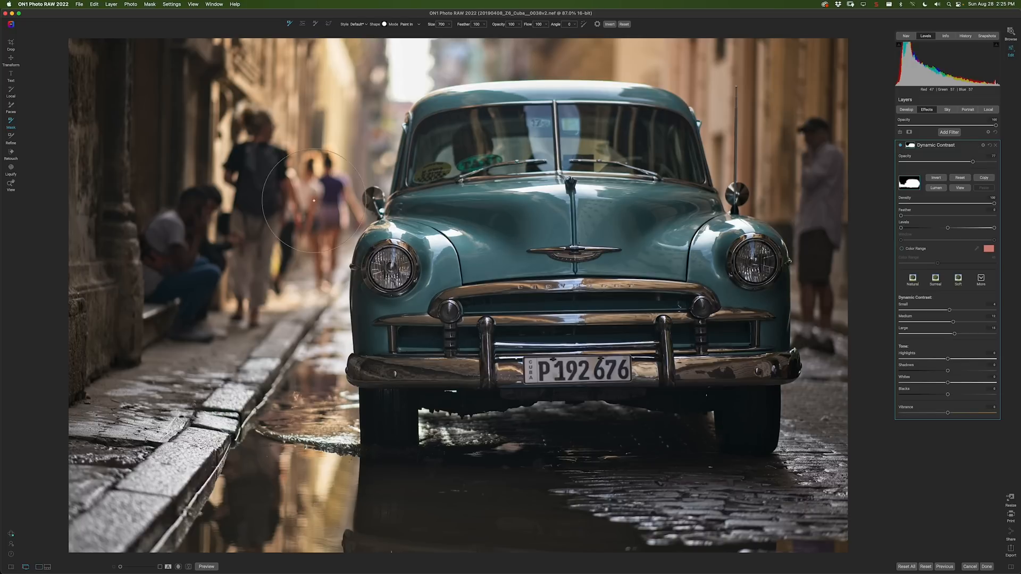
click(901, 146)
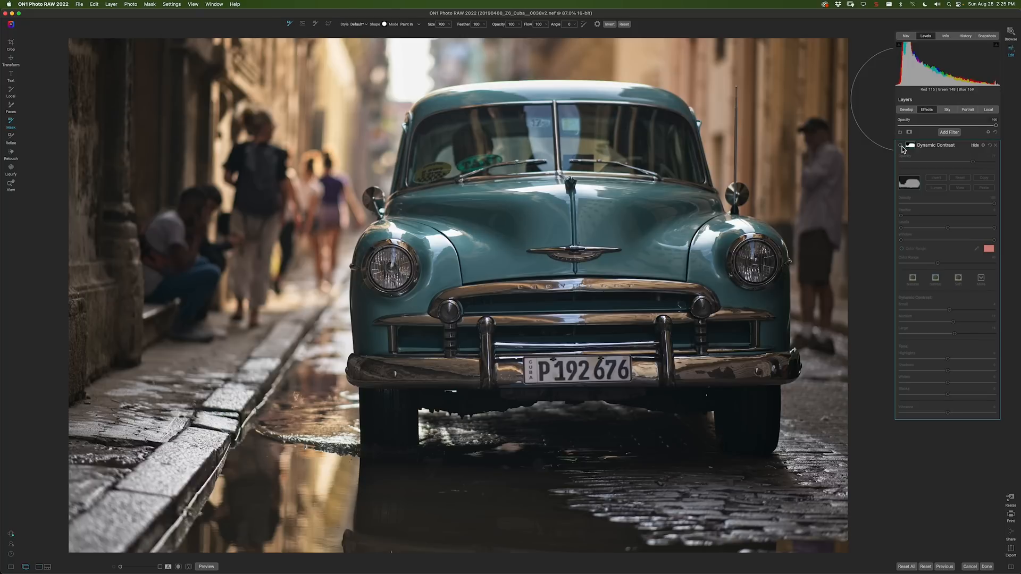
click(901, 145)
click(901, 146)
click(901, 145)
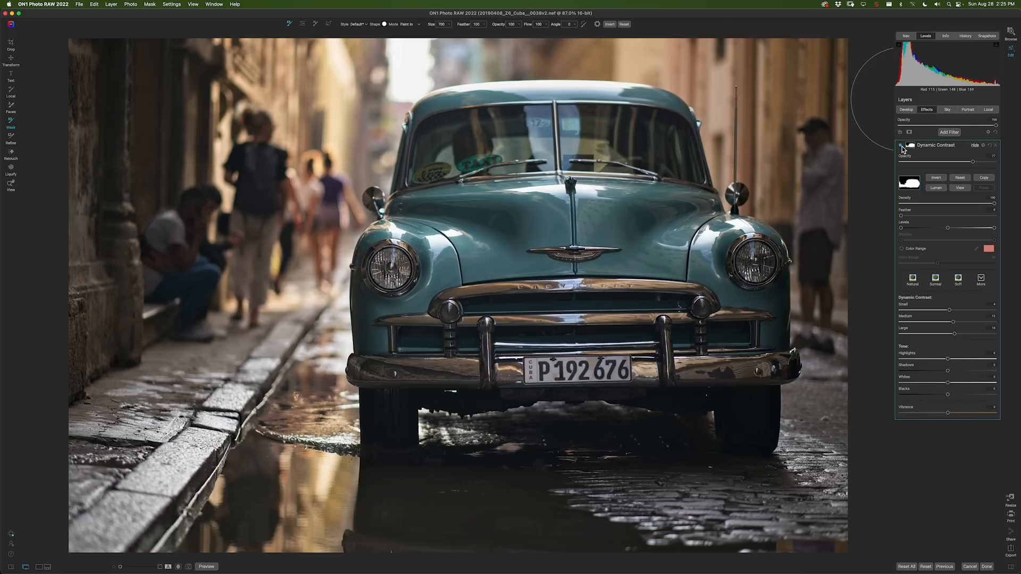
click(902, 145)
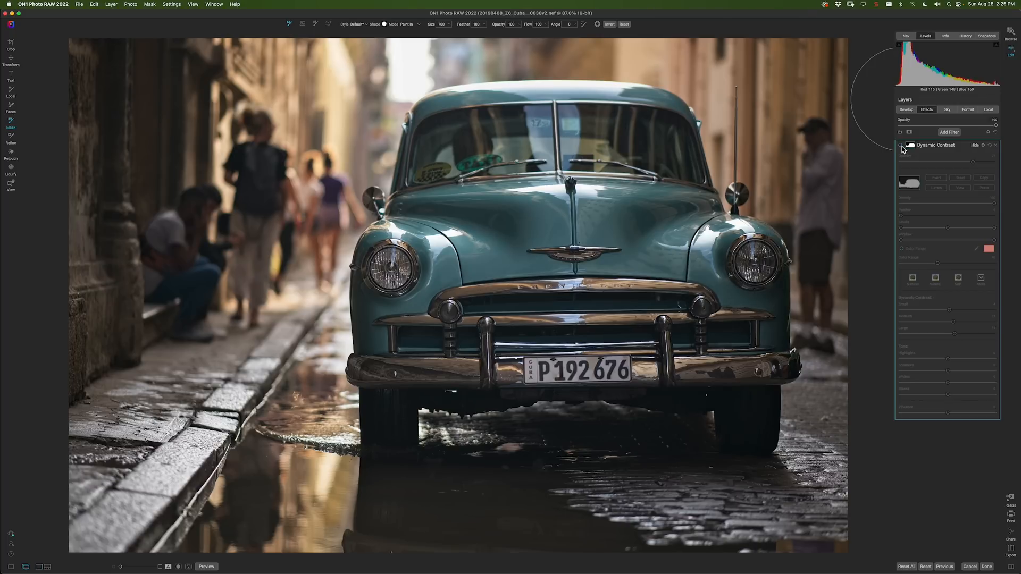
click(901, 146)
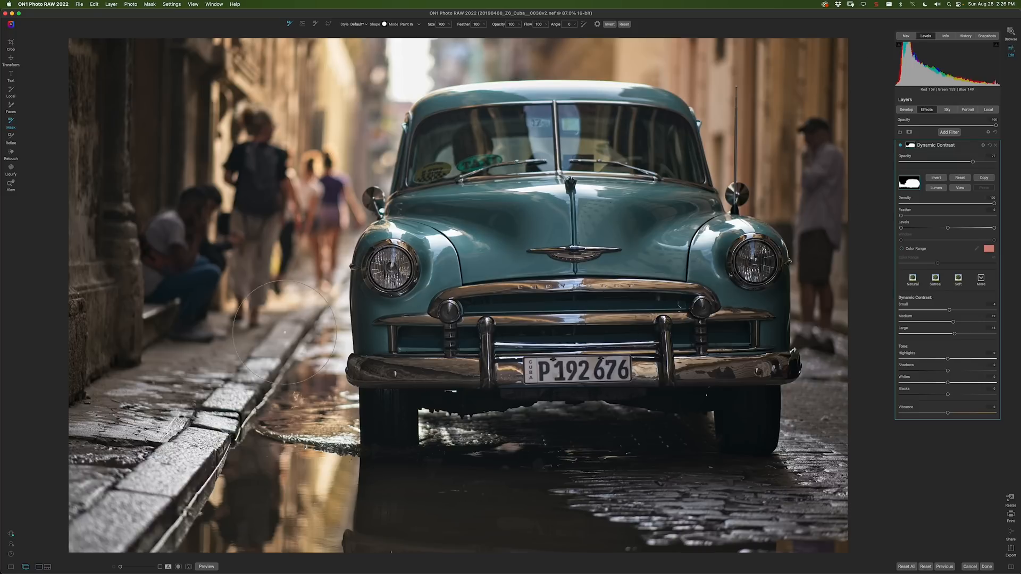
Step: Copy the Dynamic Contrast mask and add a Sunshine filter with the Glow style
click(984, 181)
click(948, 133)
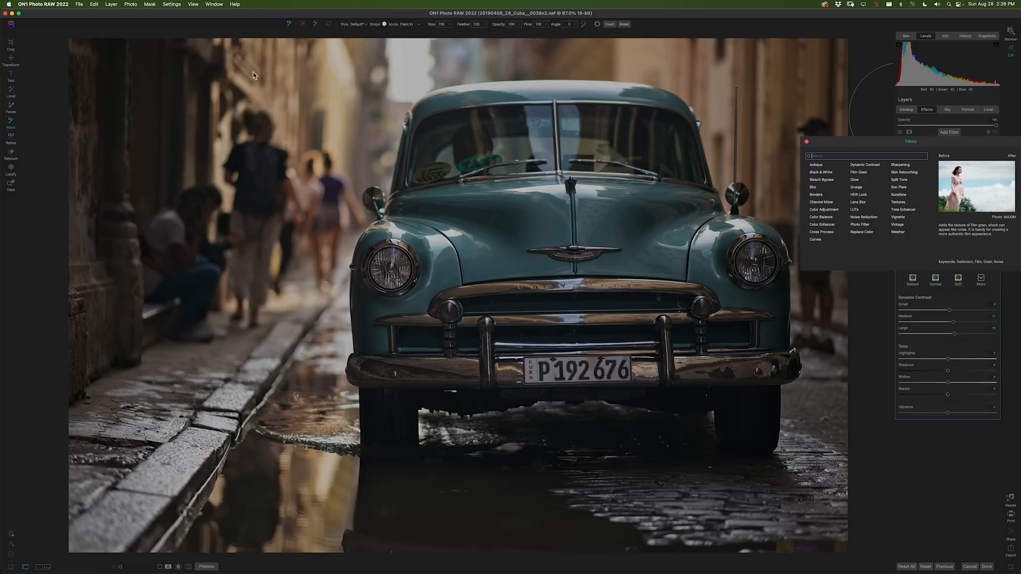
click(898, 194)
click(982, 178)
click(970, 190)
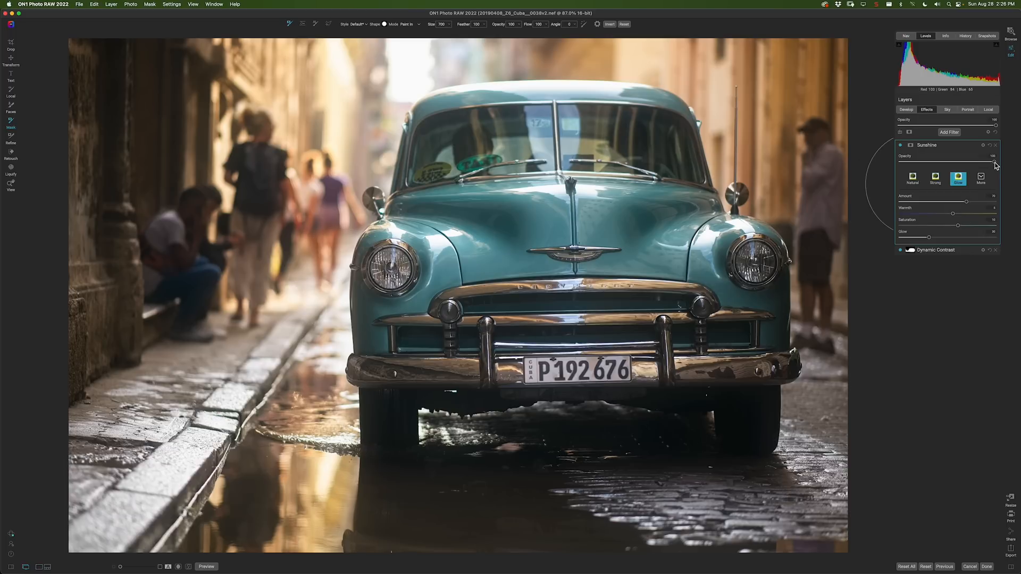
Step: Reduce the Sunshine filter's opacity to a little over half and slightly lower its glow and warmth
drag(992, 162, 955, 166)
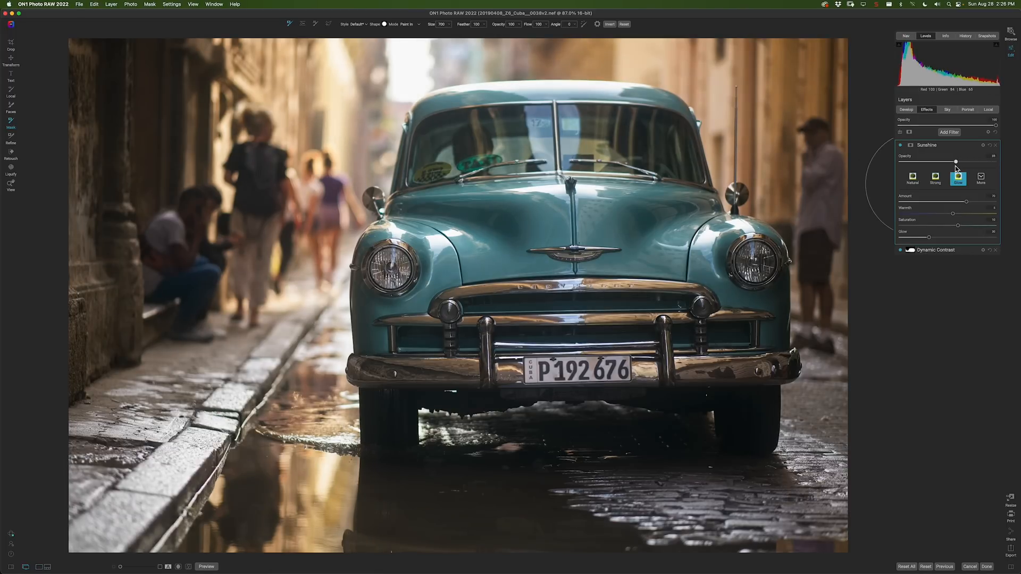
drag(929, 238, 925, 241)
drag(953, 213, 951, 214)
Step: Paste the copied mask onto the Sunshine filter and invert it so the effect covers only the background
click(911, 146)
click(982, 189)
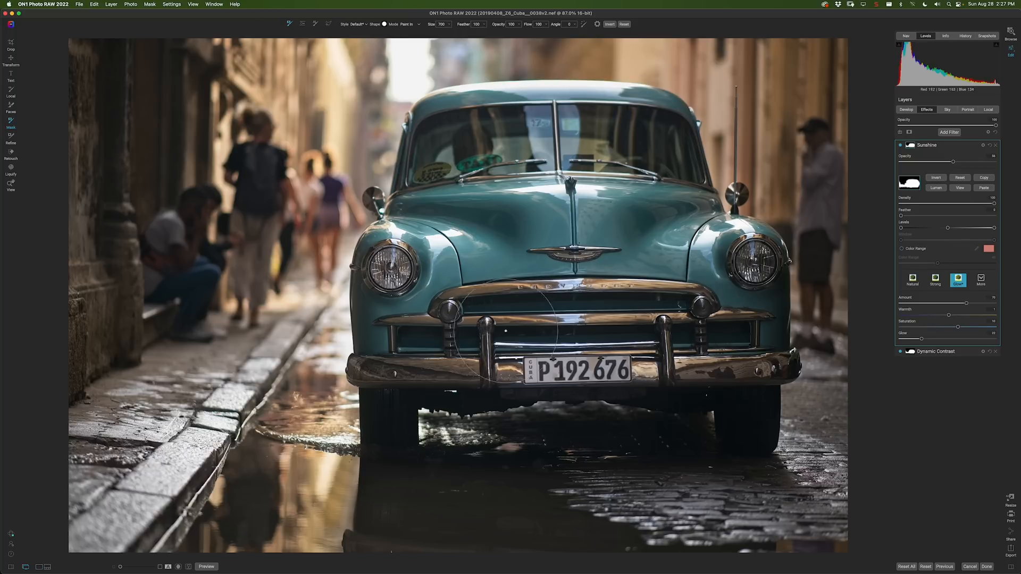
click(937, 178)
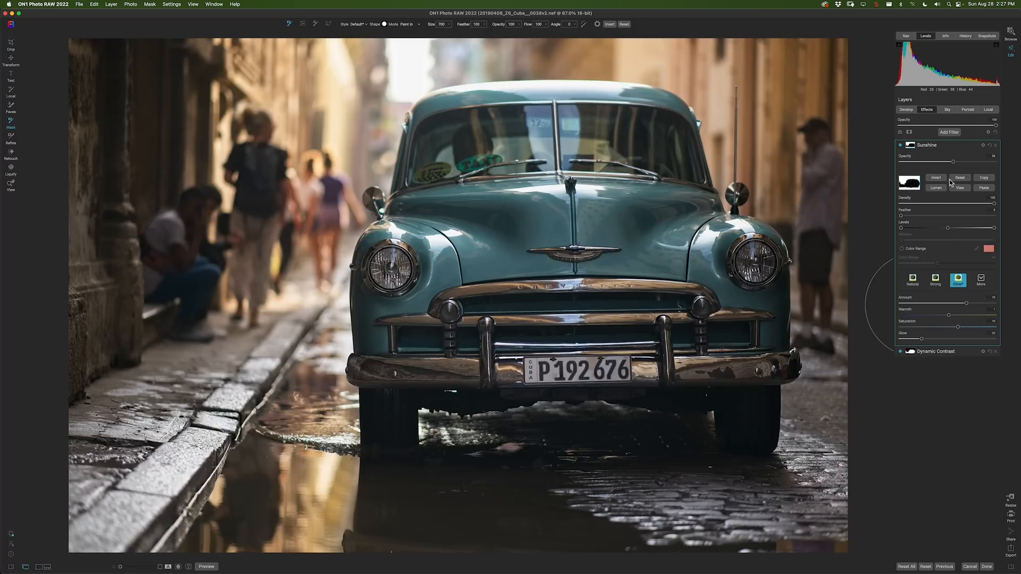
Step: Switch the mask brush to Paint Out mode and back to Paint In
click(419, 25)
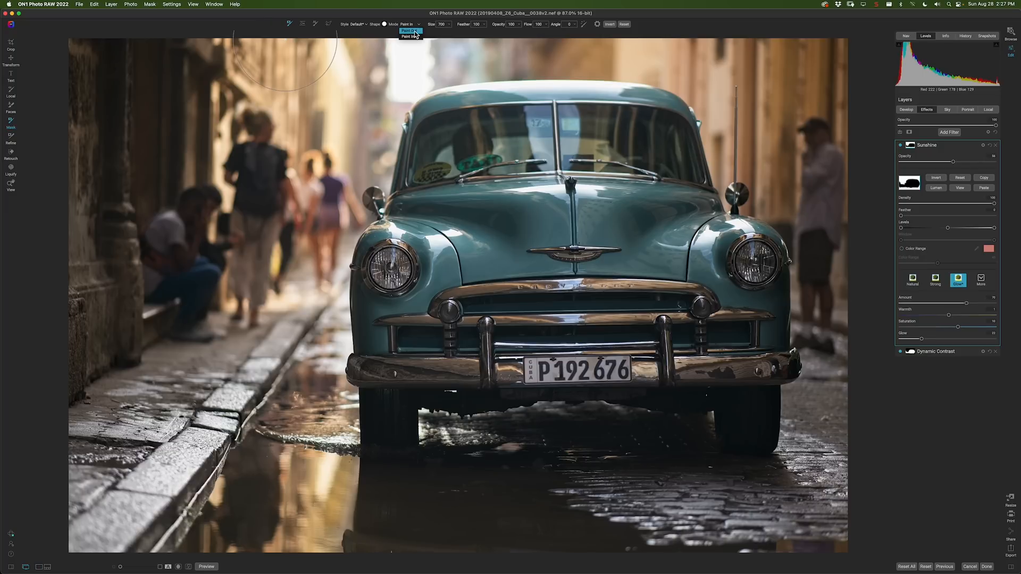
click(412, 31)
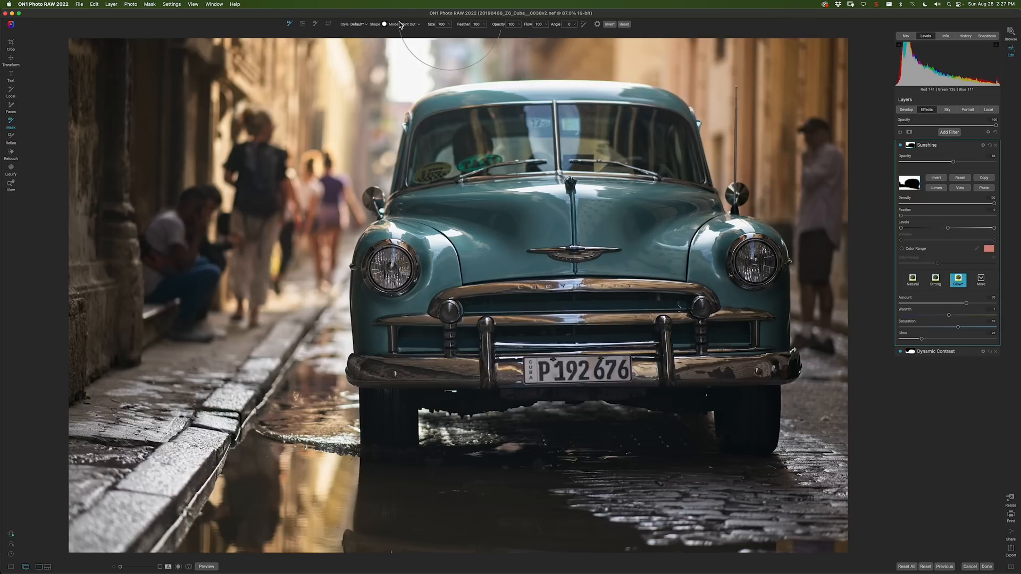
click(417, 25)
click(414, 32)
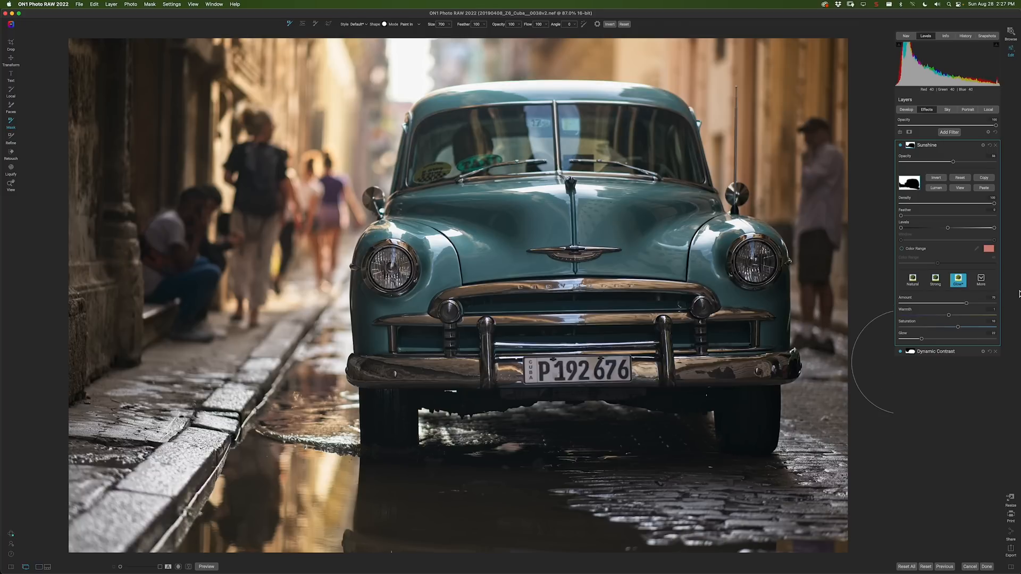
key(F11)
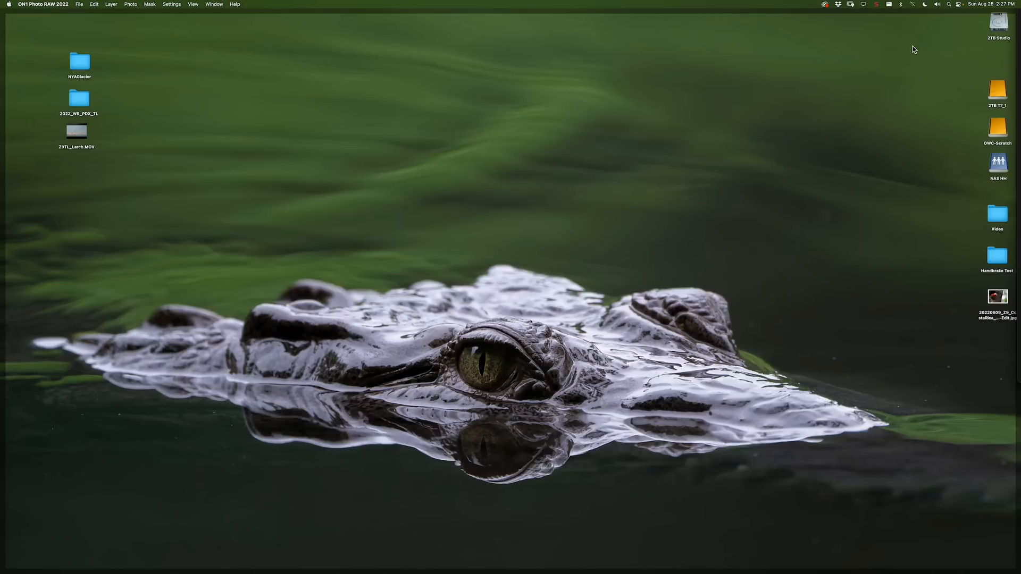
key(F11)
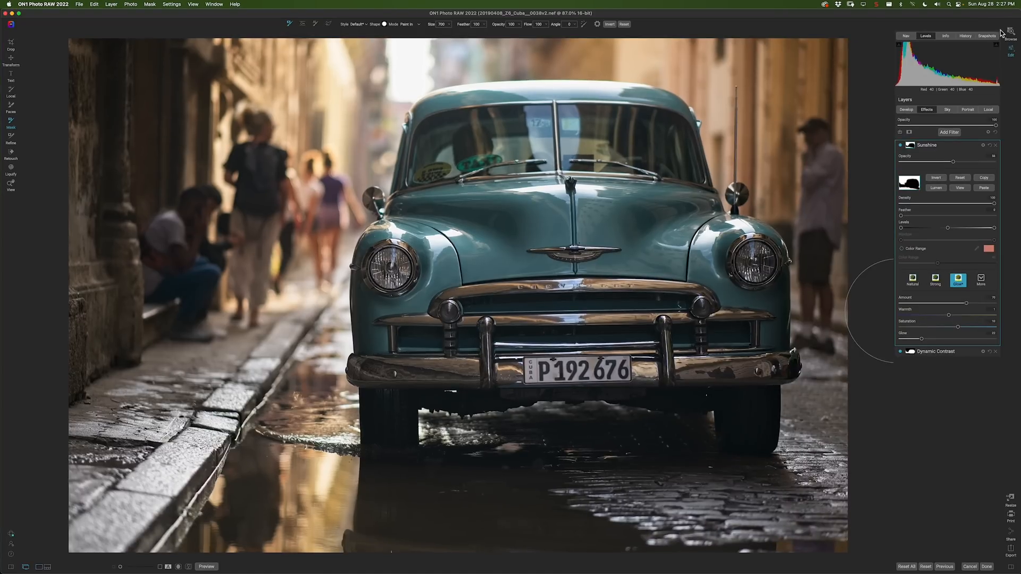
key(F11)
key(F11)
Step: Add a Color Enhancer filter with the Desert style and reduce its opacity to about 70%
click(950, 133)
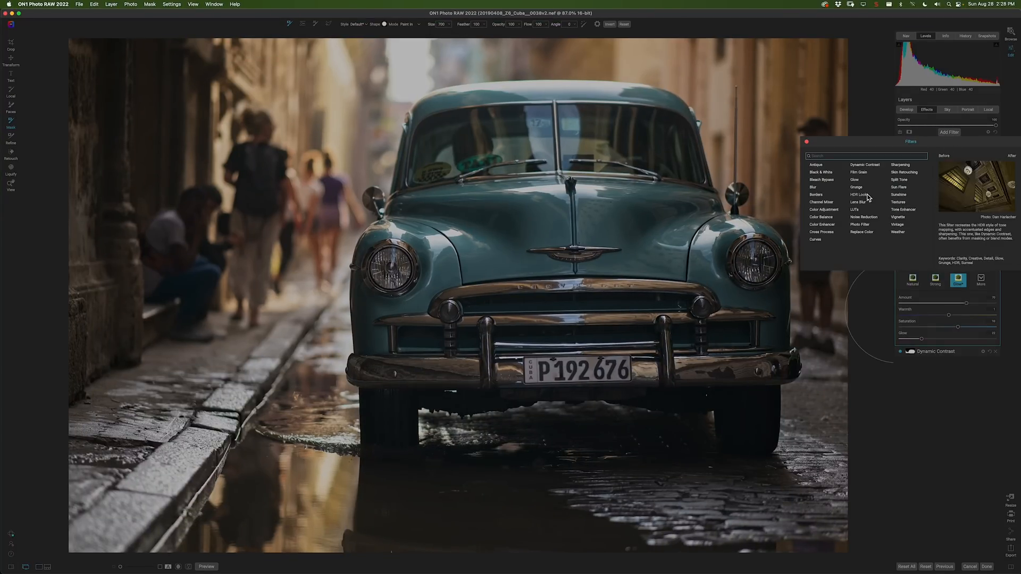
click(822, 224)
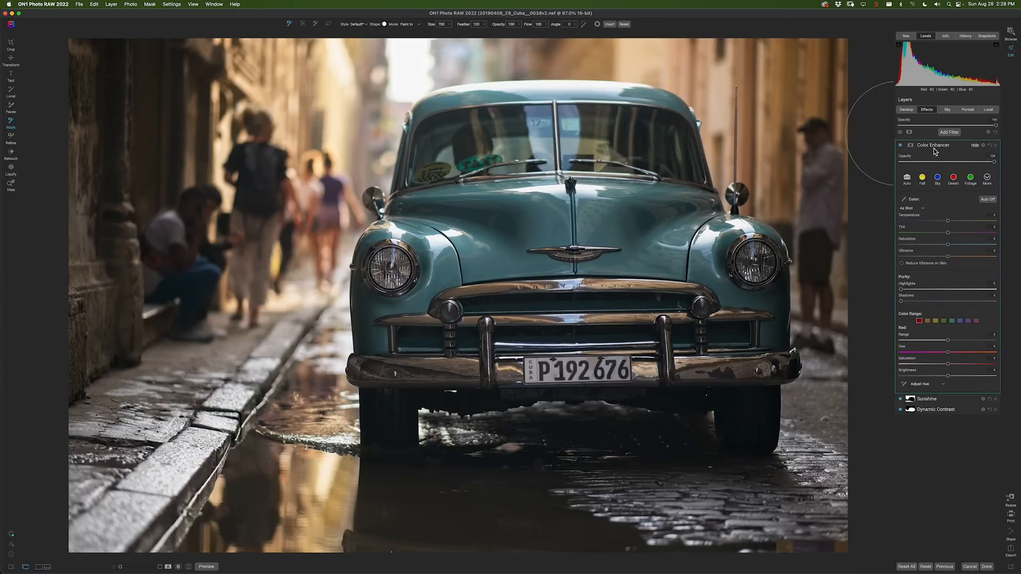
click(953, 180)
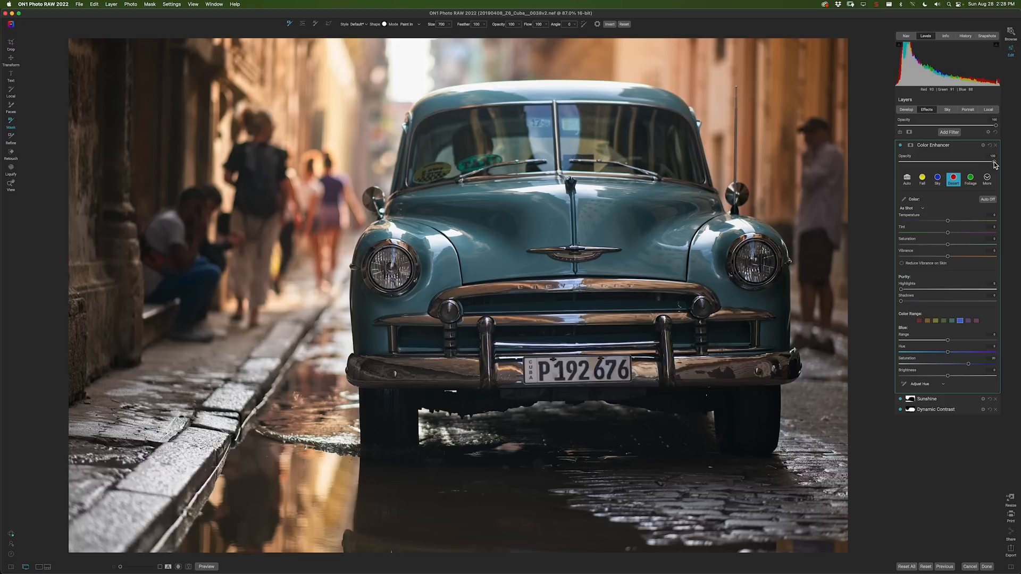
drag(993, 163, 969, 165)
Step: Shift the orange range toward red and the yellow range toward orange, raise both ranges' saturation slightly, and slightly lower overall saturation
click(928, 320)
drag(948, 353, 939, 353)
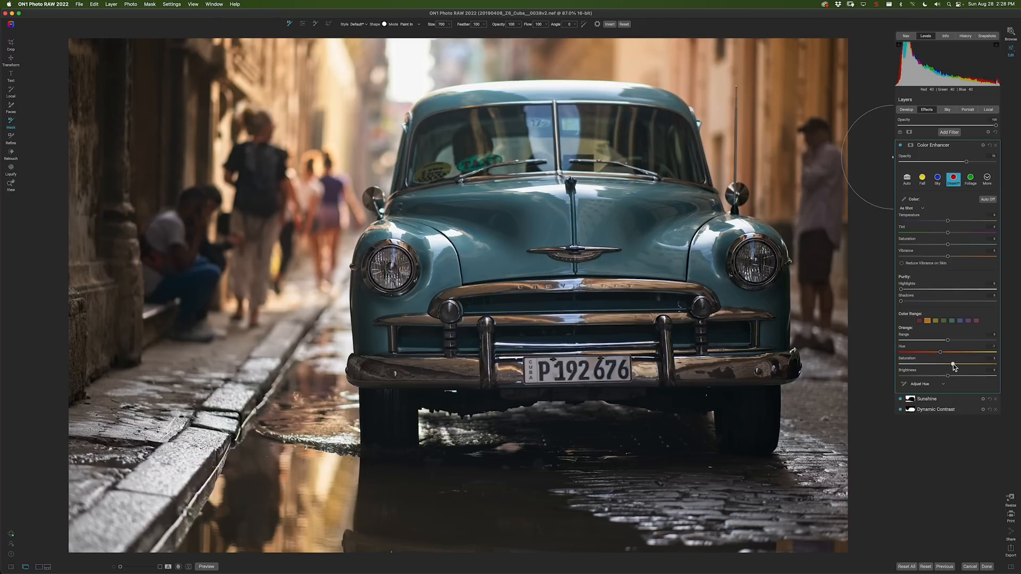
click(935, 321)
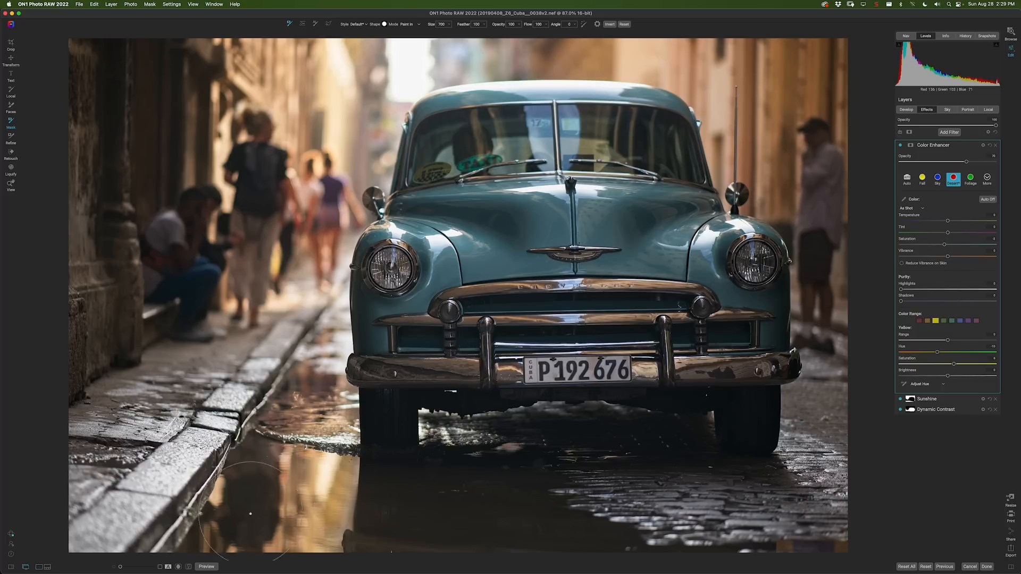
Step: Add a Vignette filter and apply its Big Softy style
click(950, 133)
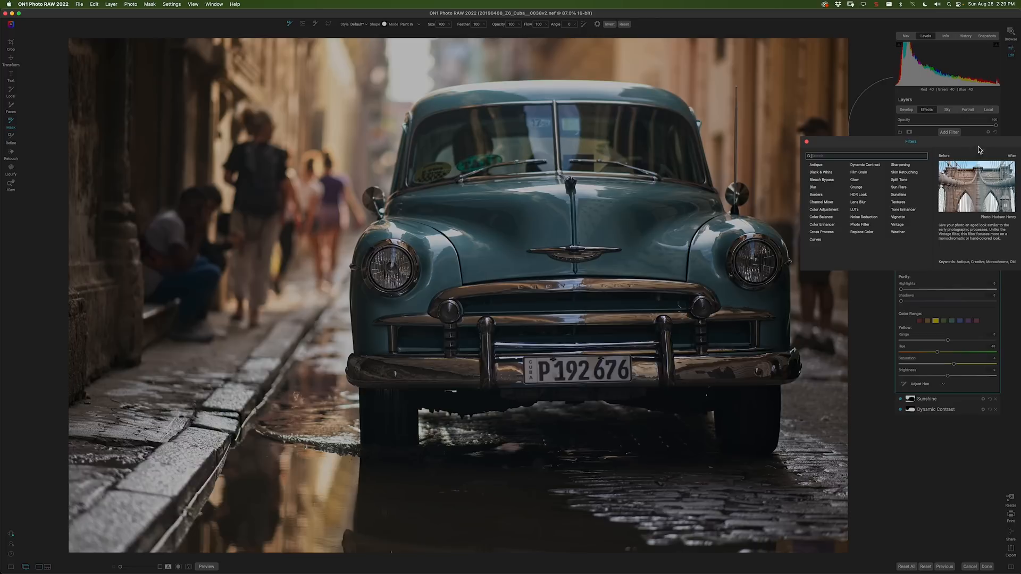
click(898, 218)
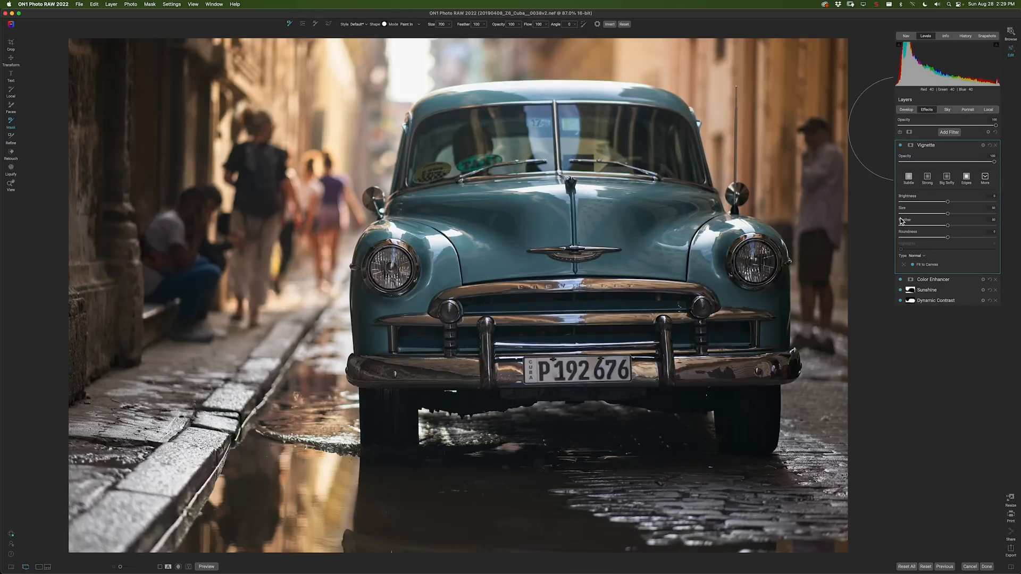
click(948, 180)
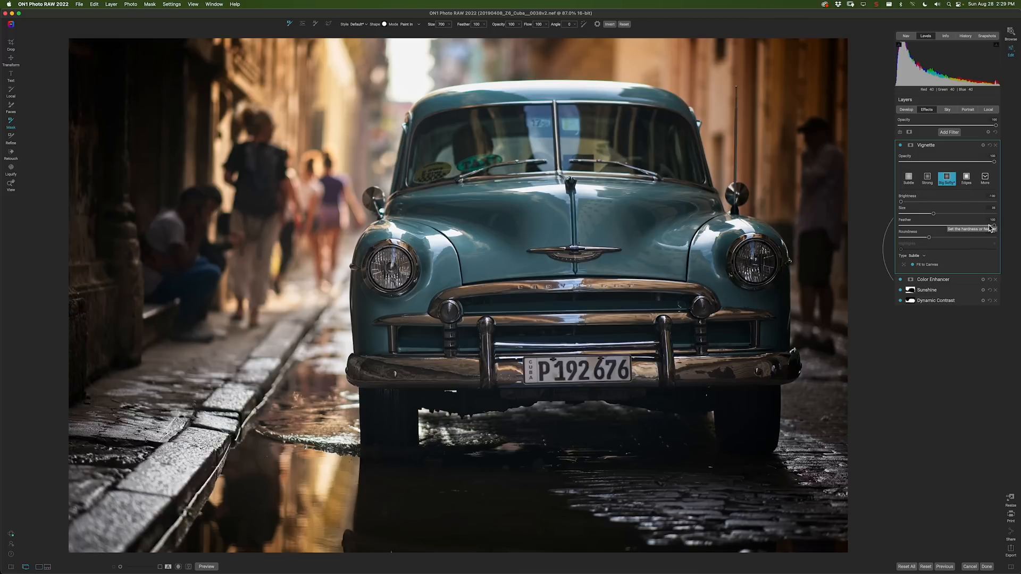
Step: Set the vignette's feather to 0, raise its roundness to about 75, reduce its size to about 25 and centre it on the car
drag(994, 225, 900, 227)
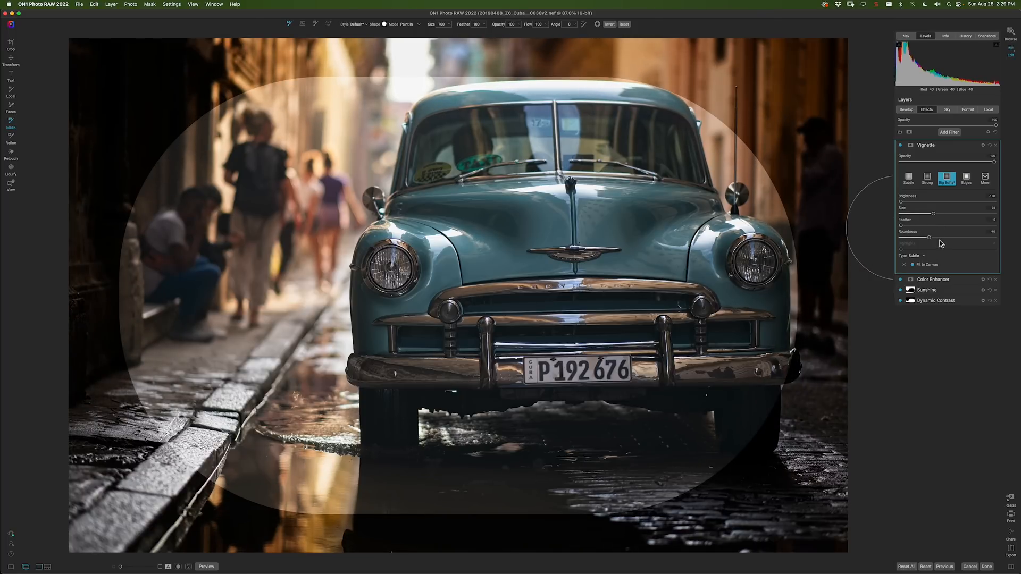
drag(929, 239, 980, 242)
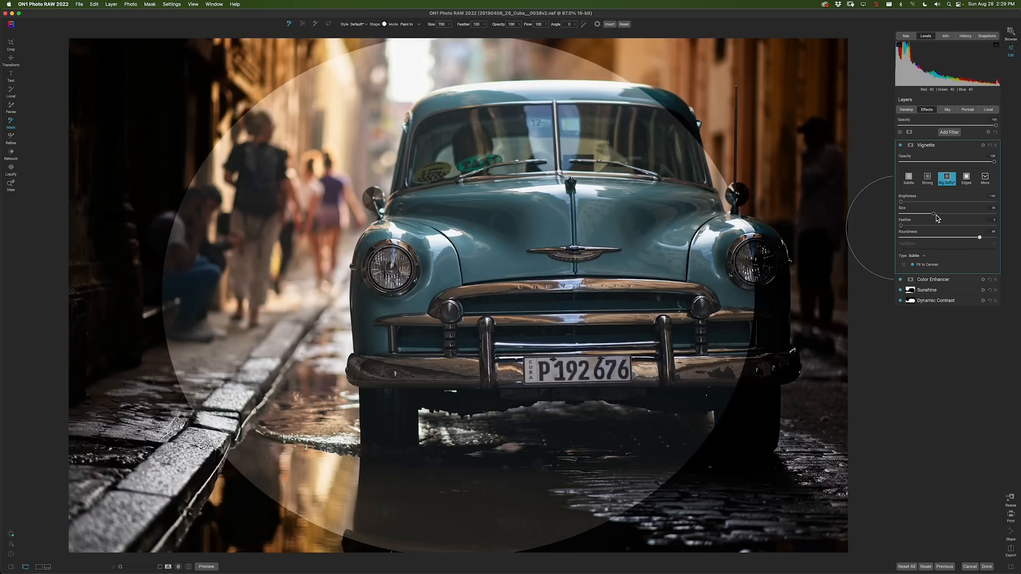
drag(935, 215, 925, 218)
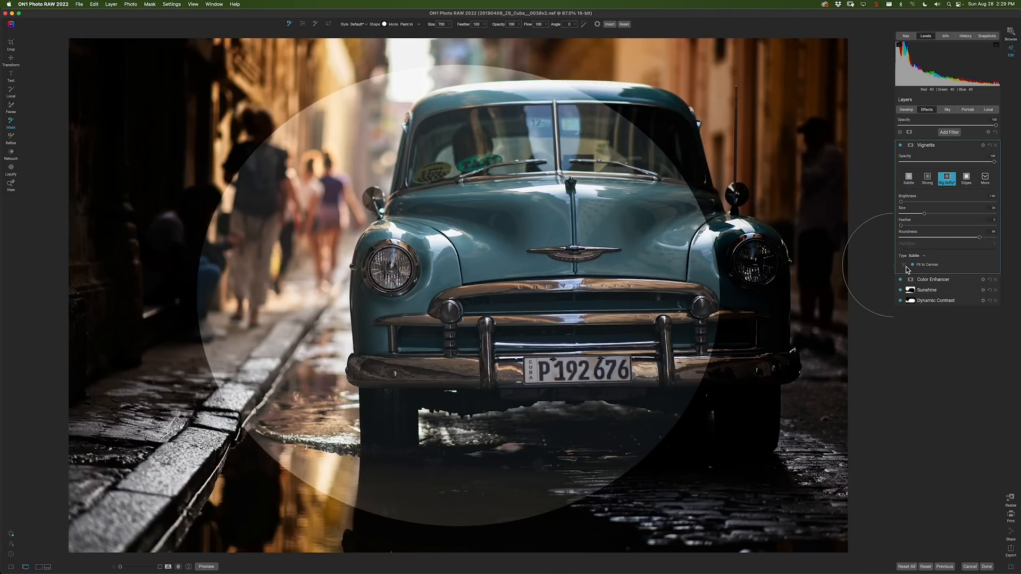
mouse_move(462, 243)
mouse_down()
mouse_move(570, 267)
mouse_move(564, 279)
mouse_move(576, 283)
mouse_move(562, 296)
mouse_up()
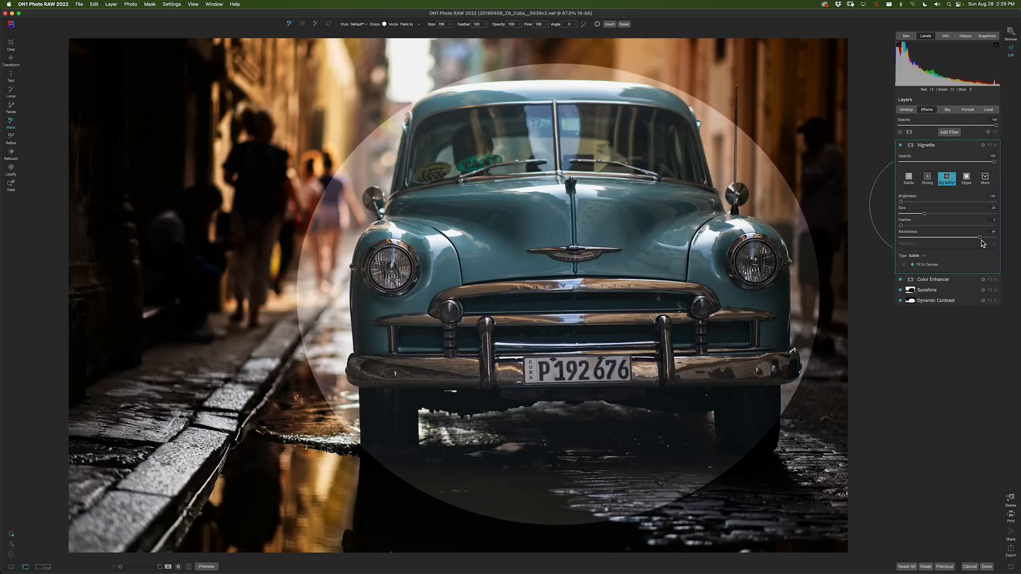
drag(980, 239, 983, 240)
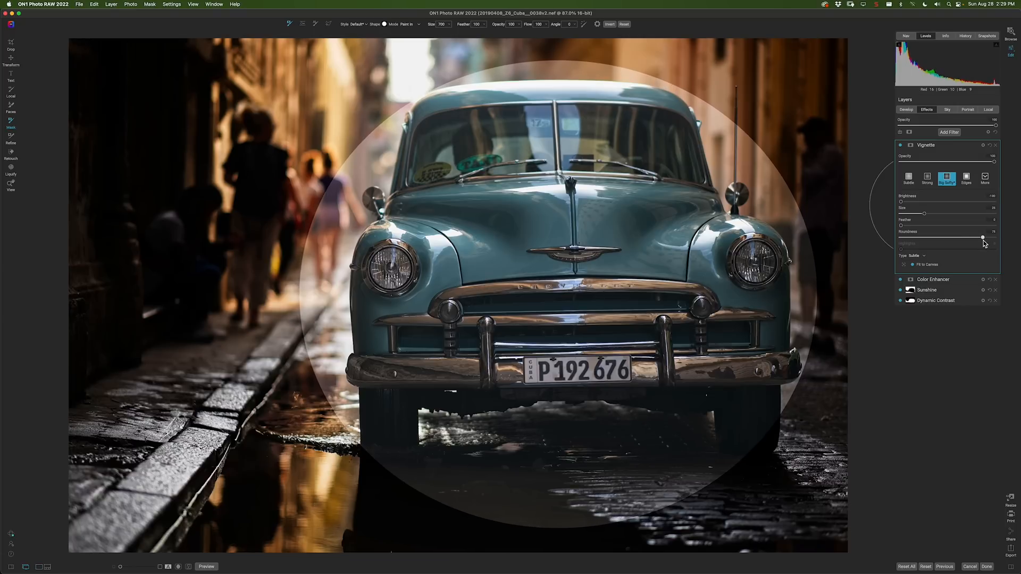
Step: Reset the vignette's feather to 100 and weaken its darkening to a brightness of about -45
double_click(903, 227)
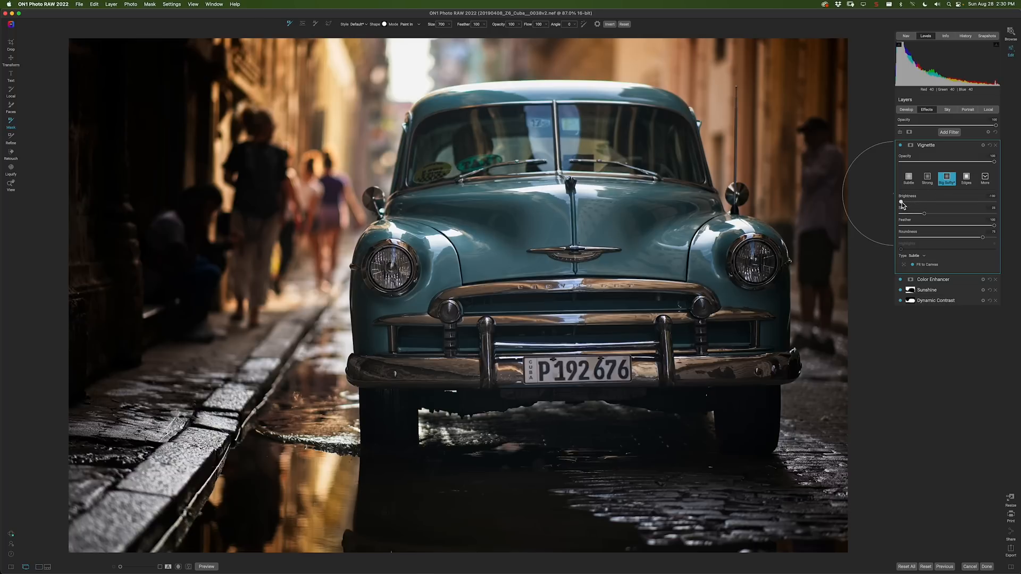
drag(903, 205, 907, 205)
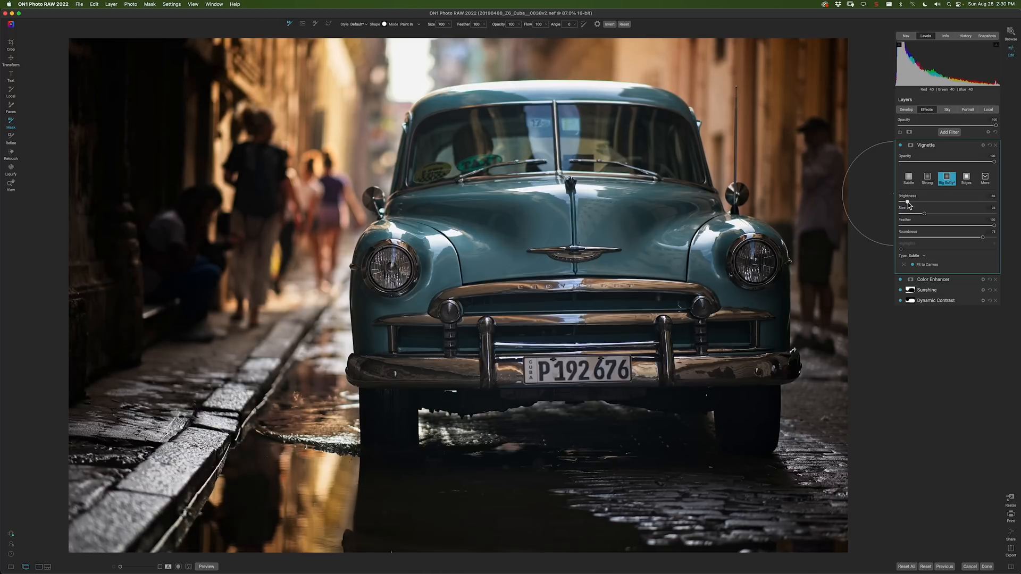
drag(912, 204, 915, 206)
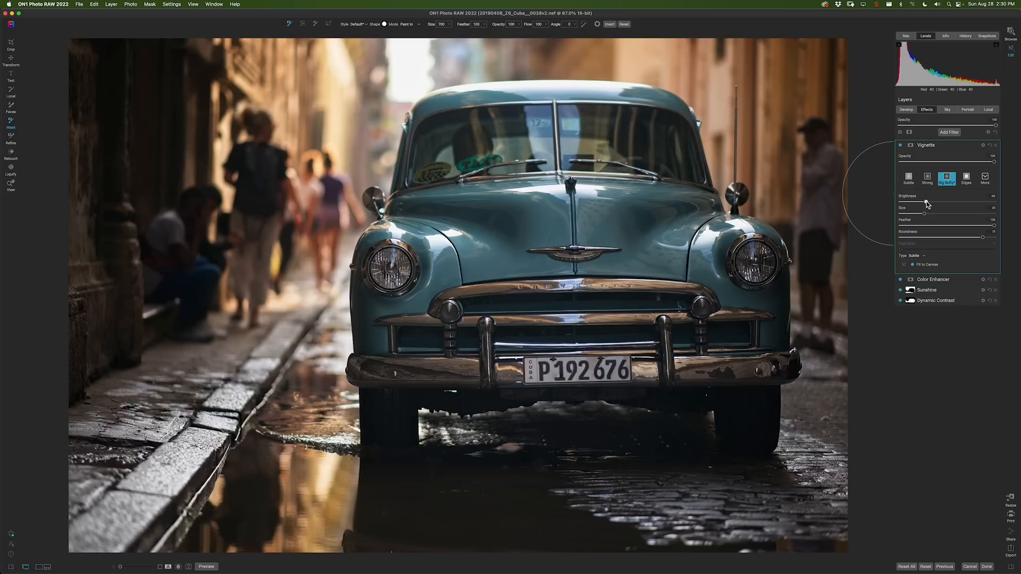
drag(926, 203, 927, 203)
Step: Toggle the preview repeatedly to compare the photo before and after the edits
click(213, 567)
click(214, 568)
click(213, 566)
click(213, 567)
click(213, 567)
click(213, 567)
Step: Add a Curves filter and view its red, green and blue channels, ending on the combined curve
click(950, 132)
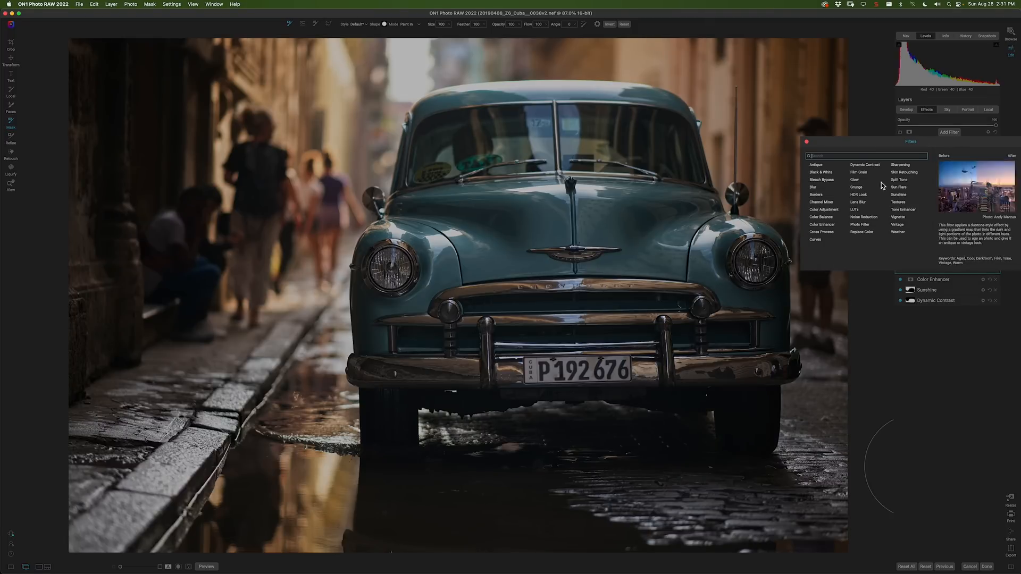
click(822, 243)
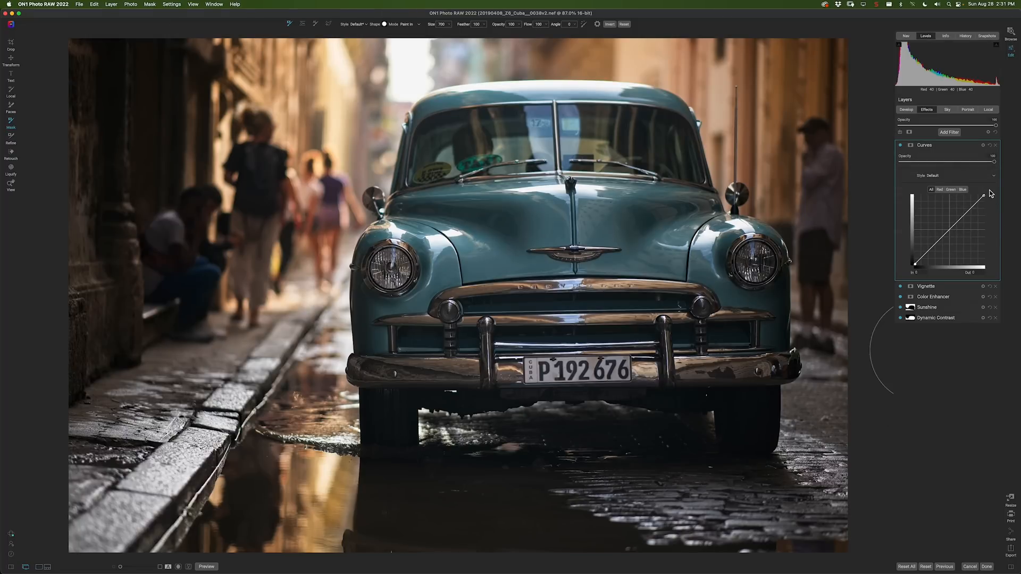
click(940, 190)
click(952, 191)
click(966, 191)
click(931, 190)
Step: Pull the white point of the combined curve down slightly to soften the brightest highlights
click(985, 198)
drag(989, 197, 992, 199)
drag(992, 199, 993, 200)
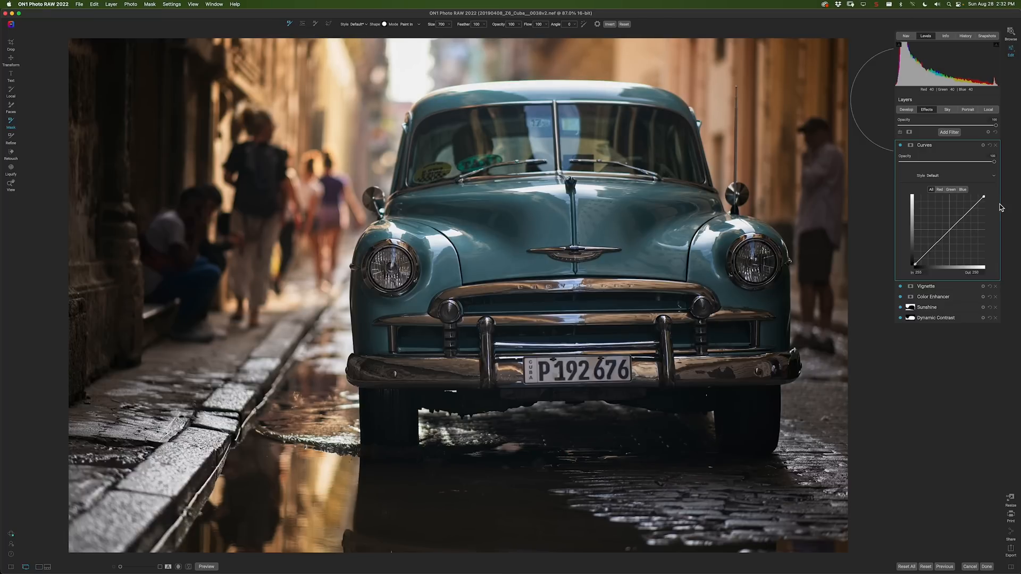